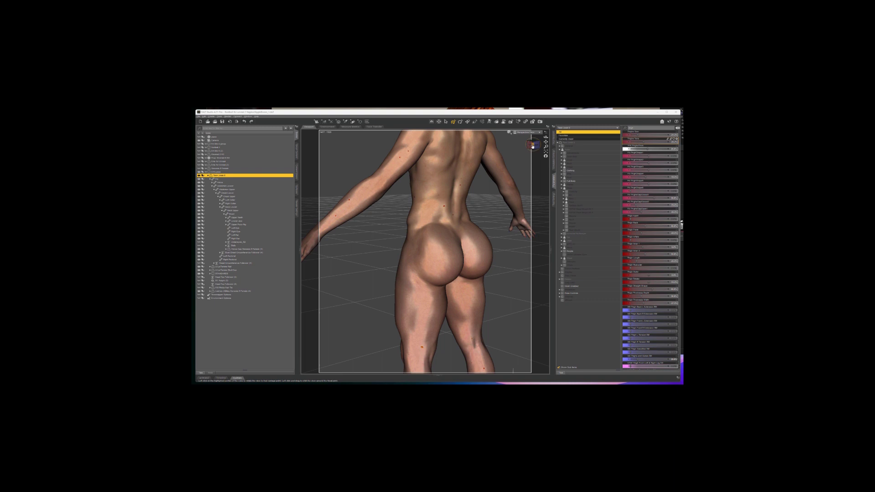
Step: Show the figure from behind with wireframe-overlaid shading and activate the Geometry Editor tool
mouse_move(533, 144)
mouse_down()
mouse_move(547, 145)
mouse_move(538, 146)
mouse_move(541, 157)
mouse_move(533, 145)
mouse_up()
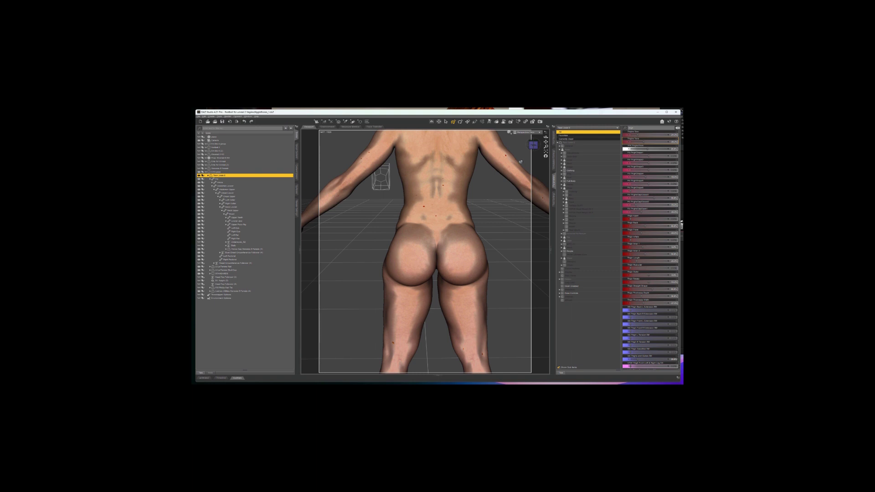
click(510, 133)
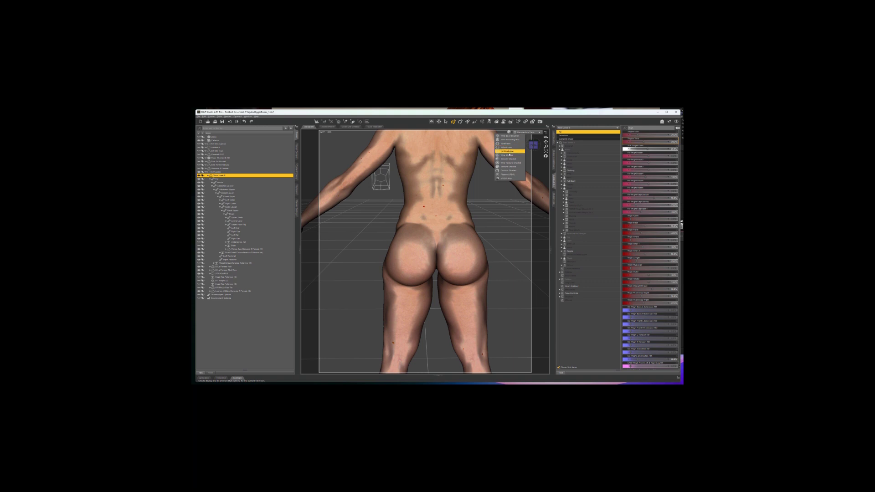
click(509, 148)
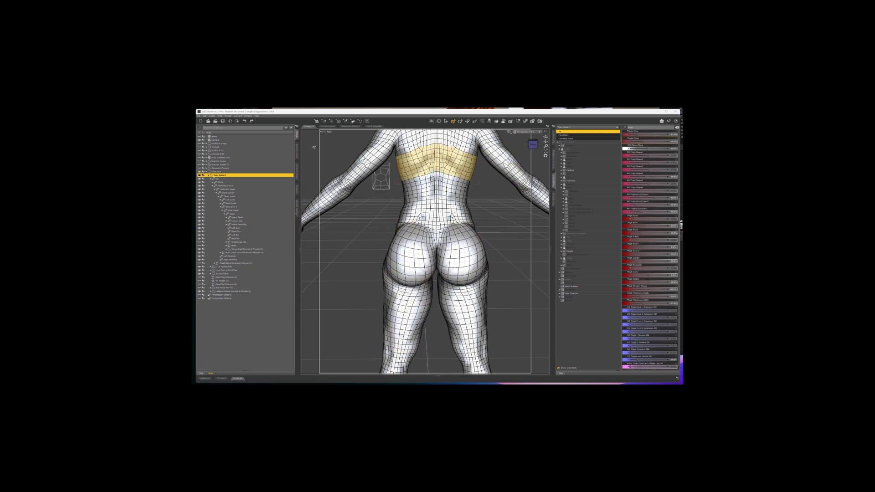
click(554, 199)
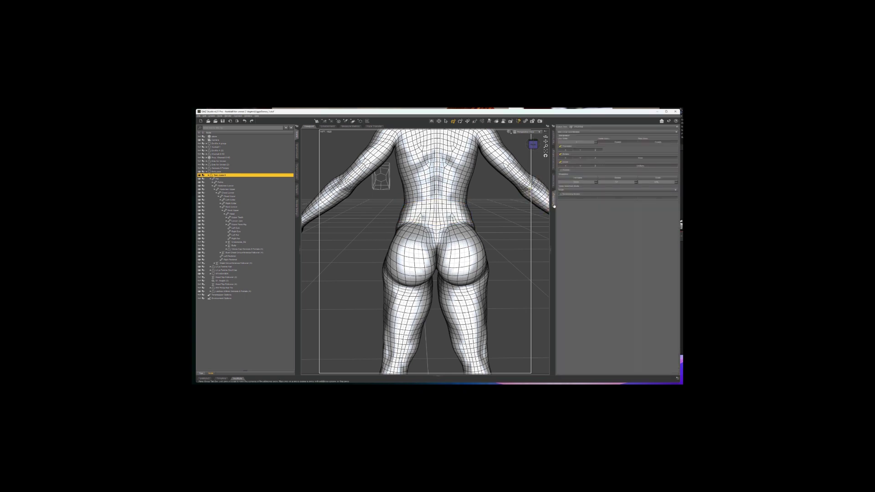
click(581, 130)
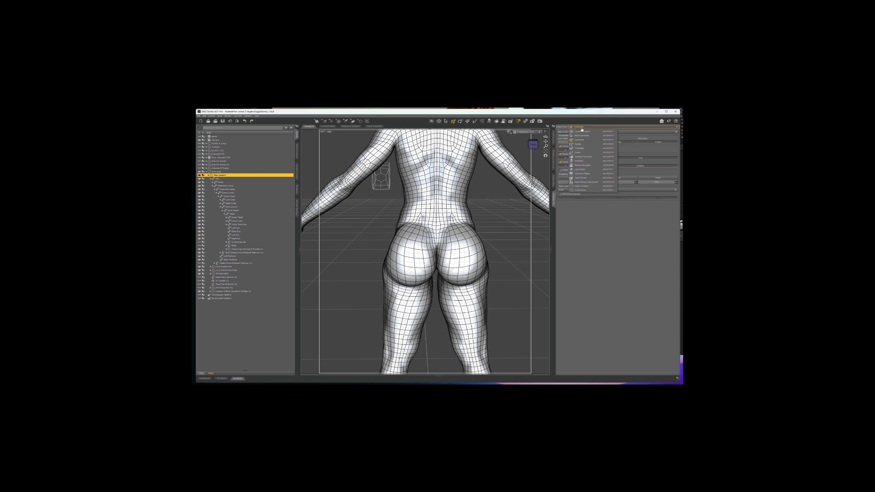
click(585, 174)
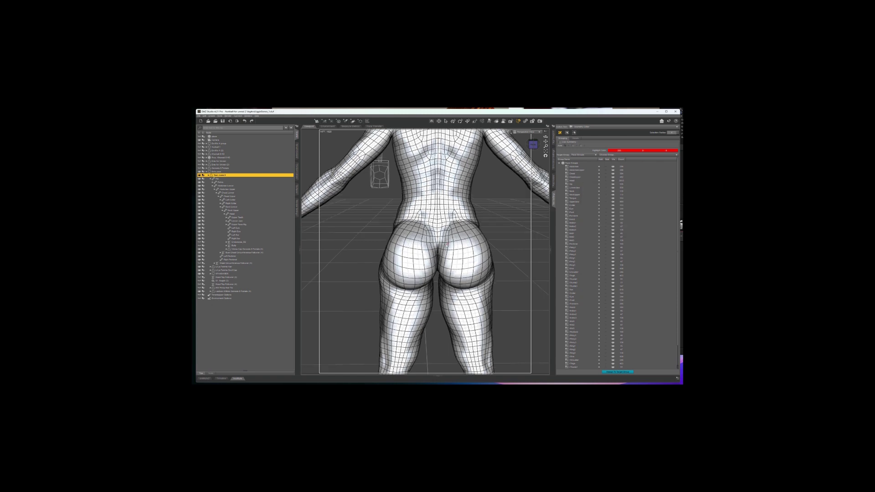
Step: Turn on symmetric selection and select the central and inner polygons of both buttocks
scroll(446, 245, up, 3)
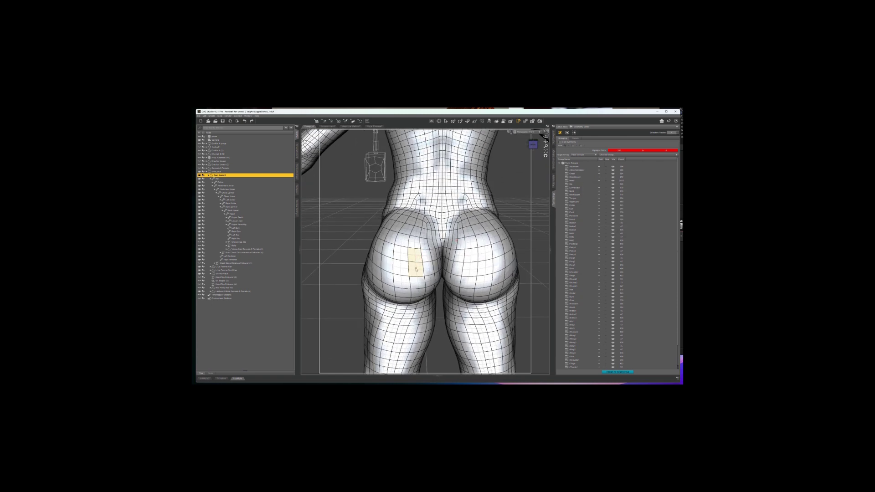
mouse_move(416, 278)
mouse_down()
mouse_move(415, 286)
mouse_move(404, 276)
mouse_move(405, 253)
mouse_move(390, 254)
mouse_up()
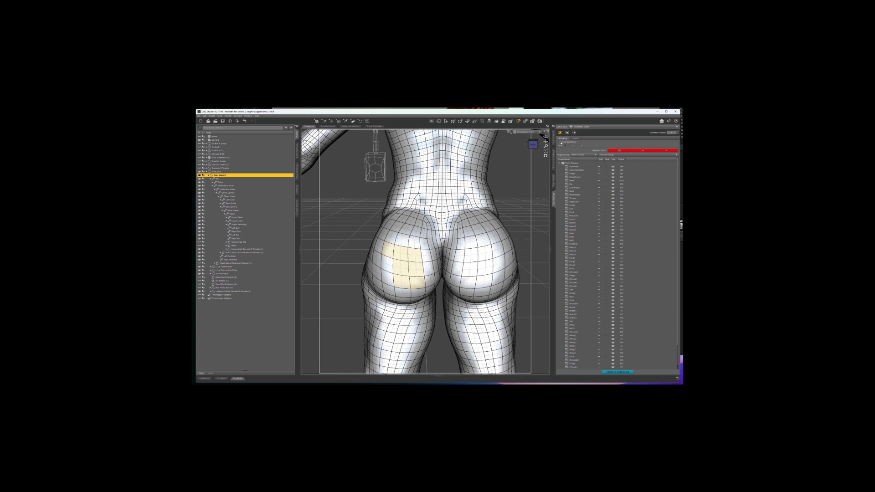
click(561, 142)
drag(418, 258, 400, 263)
scroll(399, 263, up, 2)
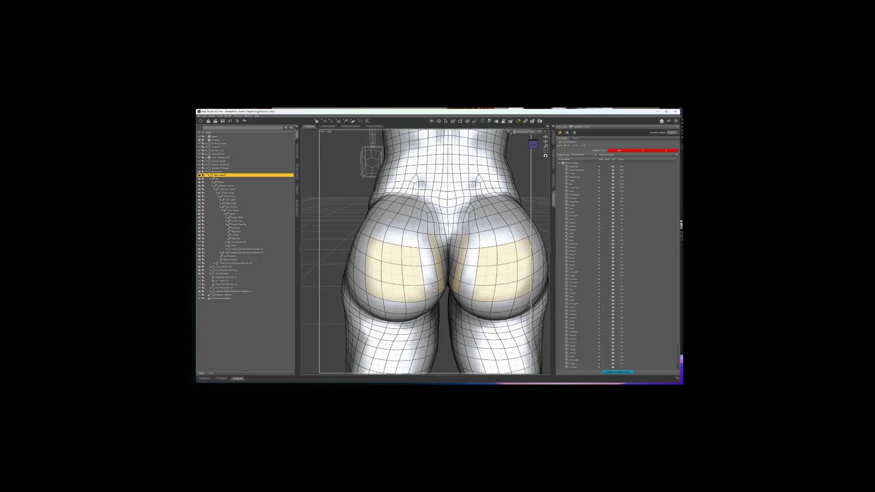
mouse_move(433, 290)
mouse_down()
mouse_move(427, 252)
mouse_move(444, 254)
mouse_up()
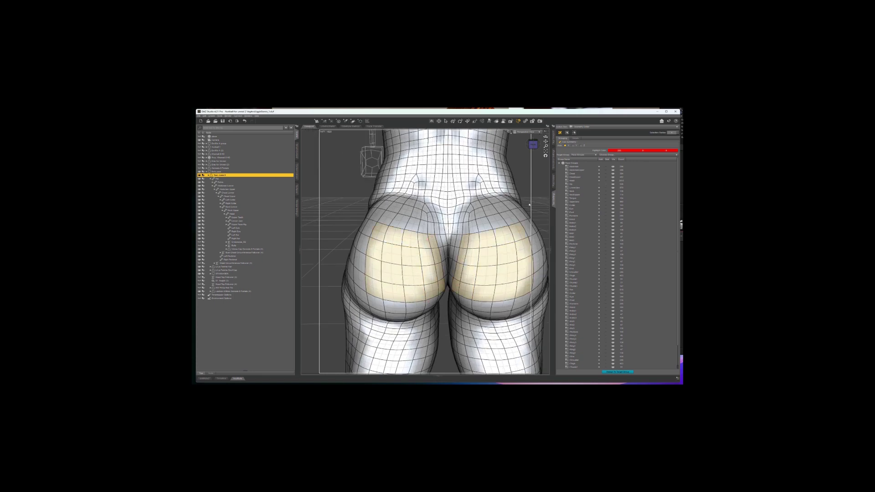
Step: Extend the symmetric polygon selection to the outer sides and lower edges of both buttocks, removing stray polygons
alt+drag(529, 204, 481, 236)
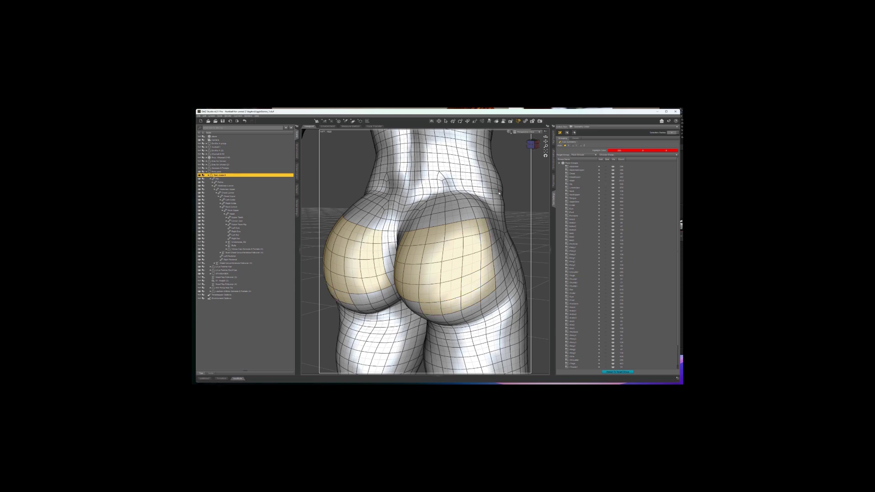
click(531, 144)
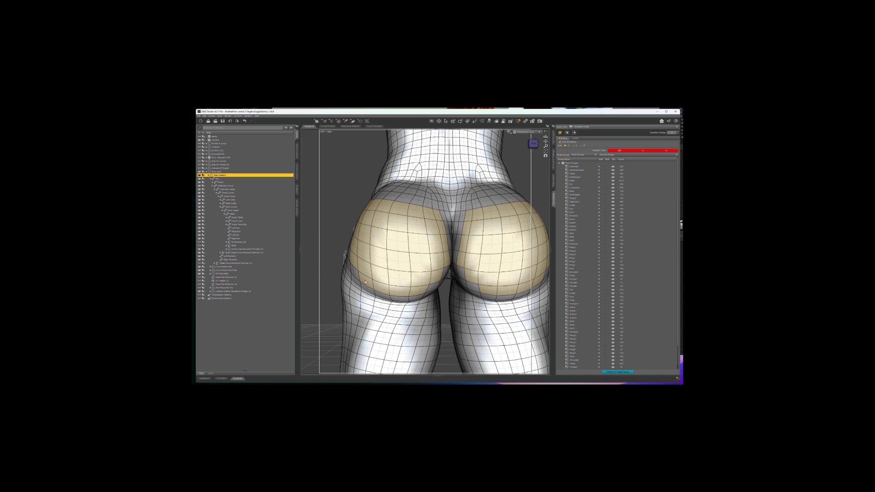
alt+drag(421, 292, 445, 230)
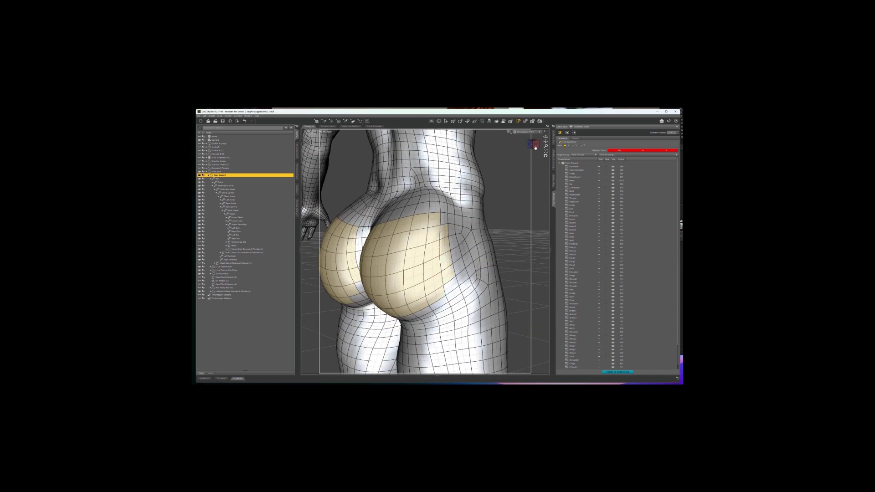
ctrl+alt+drag(446, 277, 449, 258)
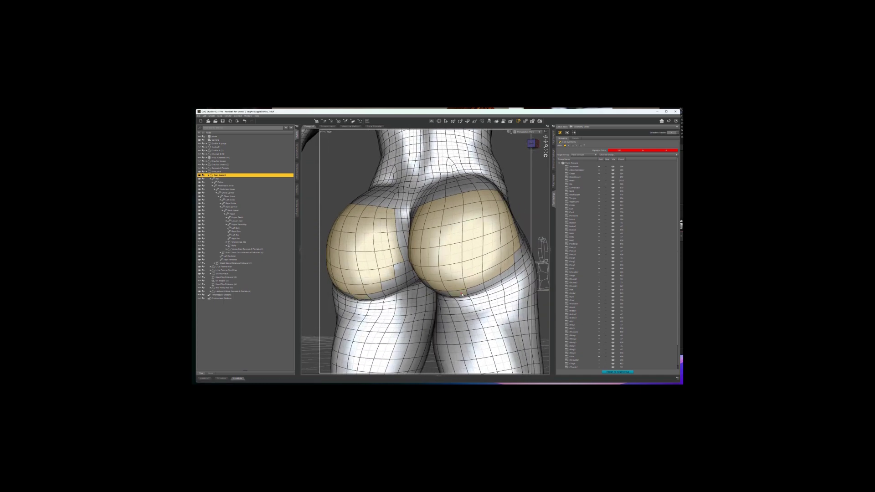
ctrl+alt+drag(457, 293, 431, 285)
click(529, 144)
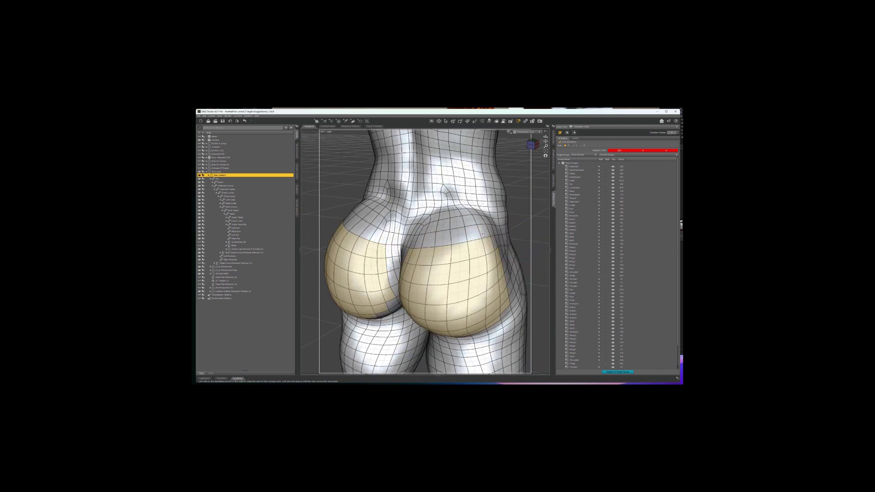
click(532, 144)
click(532, 144)
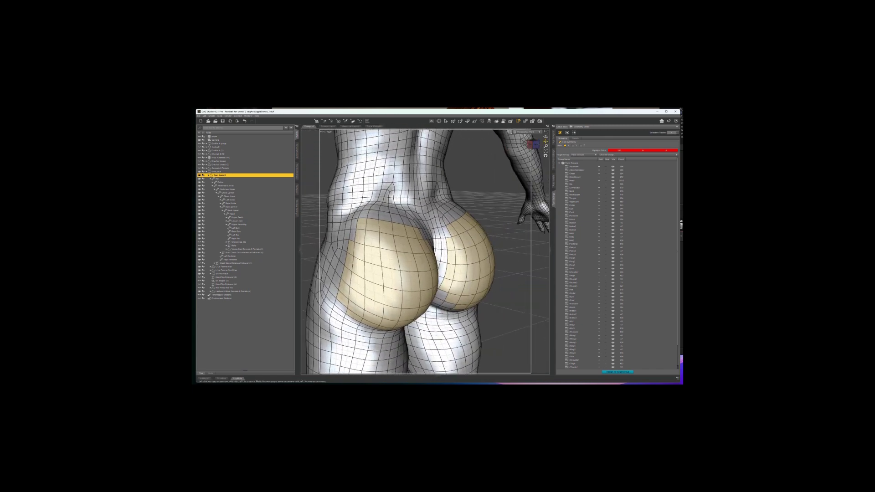
Step: Clean up the outer edge and restrict the polygon selection to the figure's right buttock
mouse_move(378, 232)
ctrl+mouse_down()
mouse_move(385, 306)
mouse_move(347, 258)
mouse_move(332, 310)
mouse_move(336, 238)
ctrl+mouse_up()
drag(530, 144, 541, 145)
mouse_move(362, 235)
alt+mouse_down()
mouse_move(355, 313)
mouse_move(331, 267)
mouse_move(342, 235)
alt+mouse_up()
drag(532, 144, 511, 148)
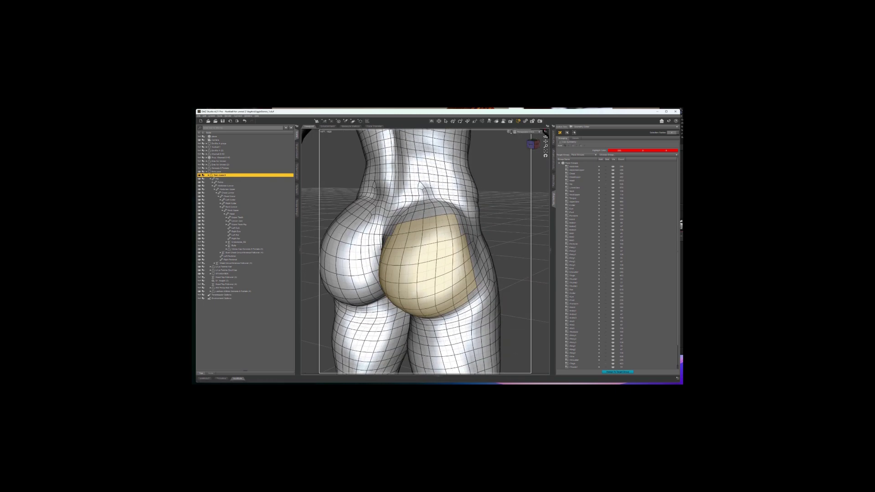
Step: Create a named face group from the selected right-buttock polygons and highlight that group in the list
right_click(407, 280)
mouse_move(419, 285)
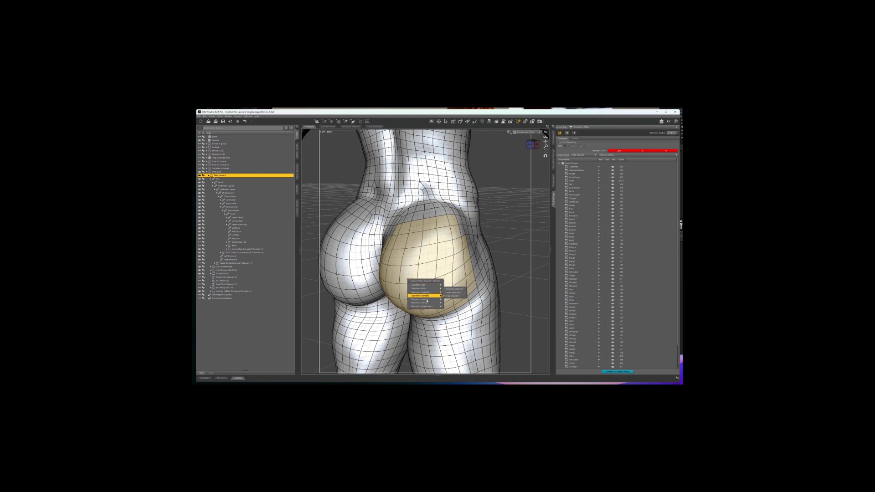
mouse_move(423, 306)
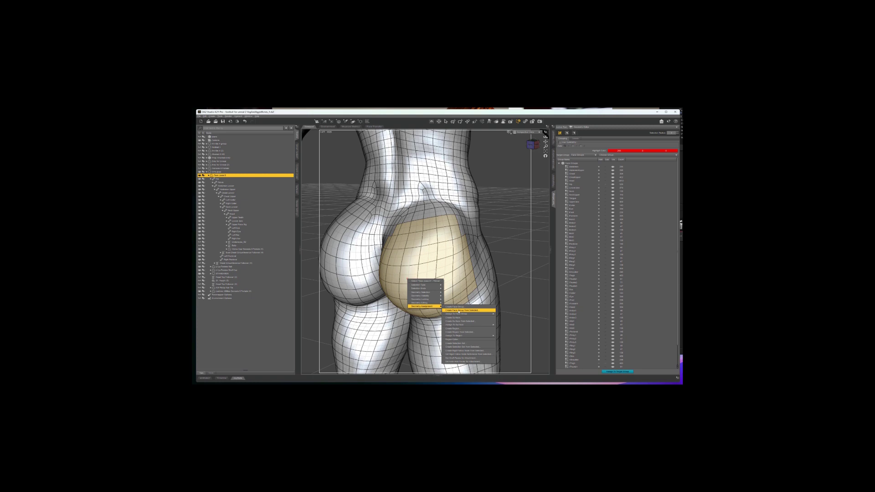
click(458, 311)
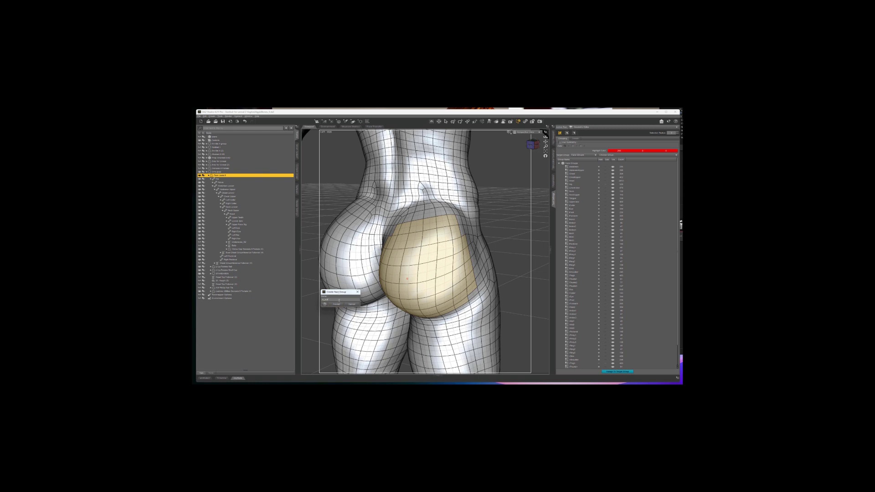
click(336, 304)
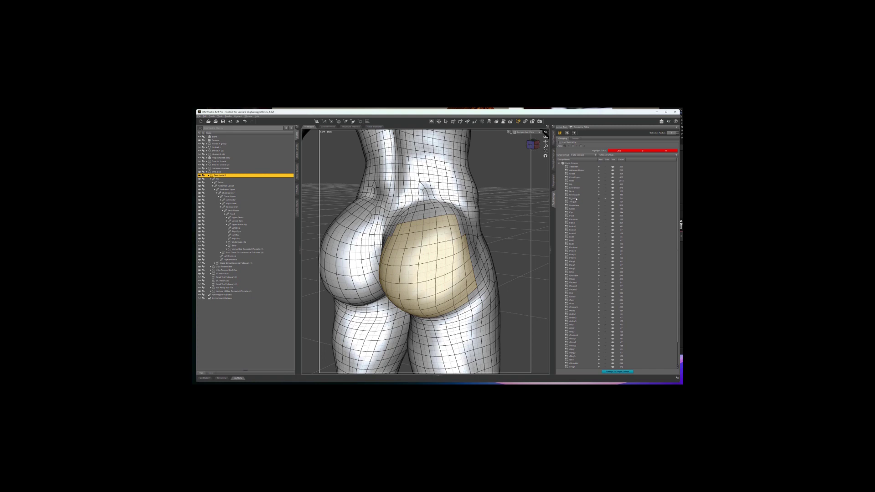
click(575, 199)
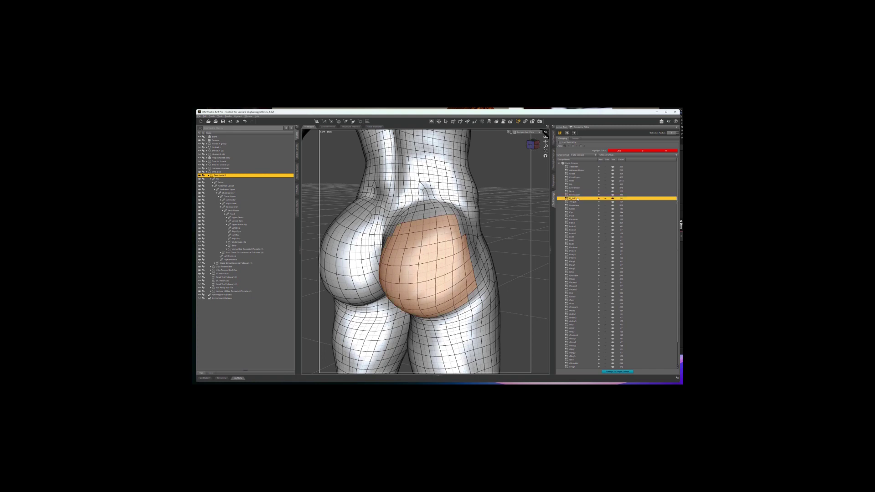
Step: Select the polygons across the figure's left buttock to match the area of the right-side face group
click(531, 145)
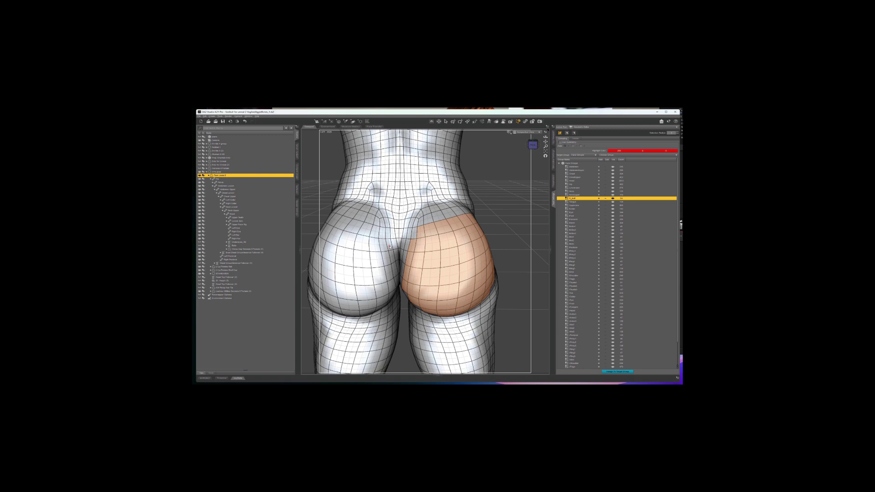
click(447, 215)
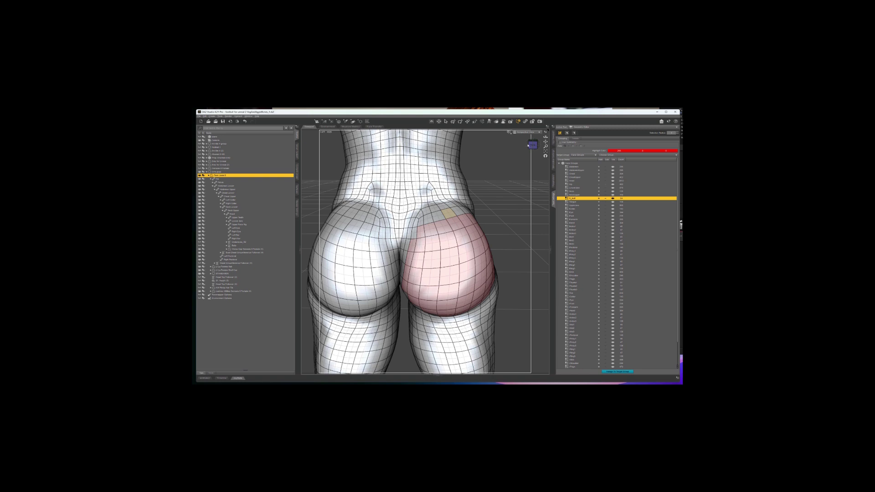
drag(532, 144, 531, 142)
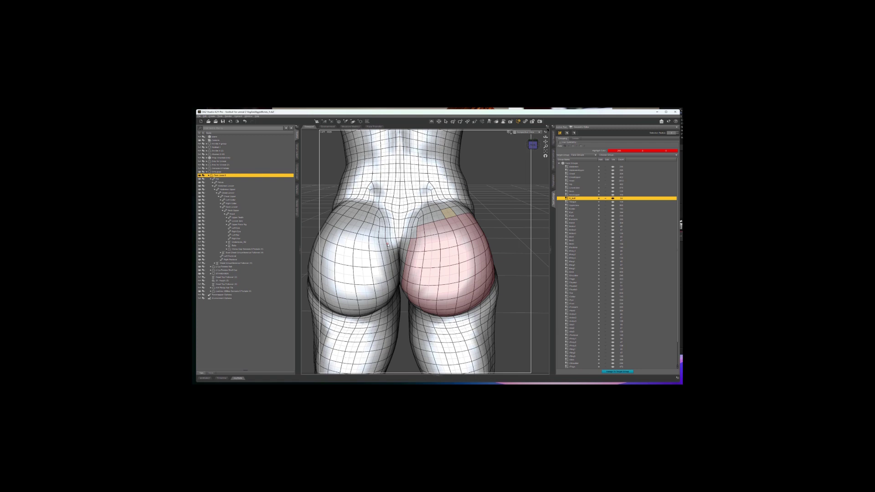
mouse_move(392, 264)
mouse_down()
mouse_move(393, 286)
mouse_move(381, 299)
mouse_move(361, 271)
mouse_move(375, 248)
mouse_move(335, 255)
mouse_move(355, 295)
mouse_up()
click(532, 144)
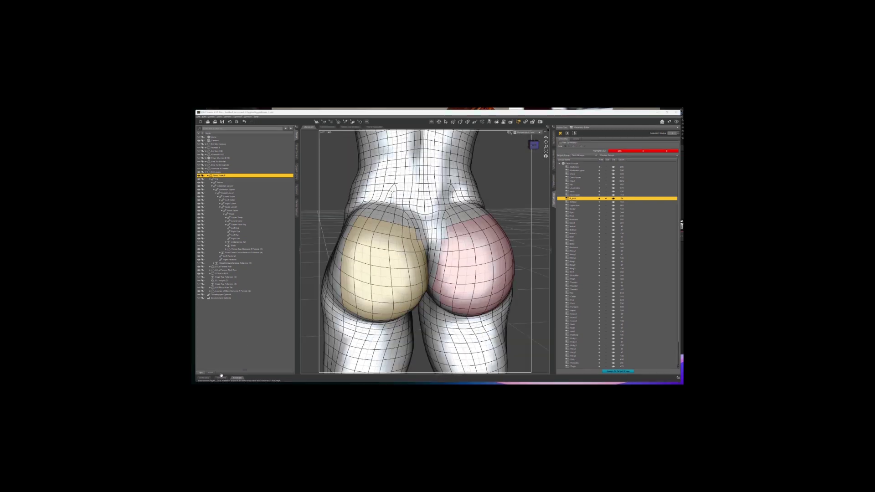
Step: Refine the left-buttock selection by adding missing outer-edge polygons and removing the excess ones
drag(533, 144, 424, 212)
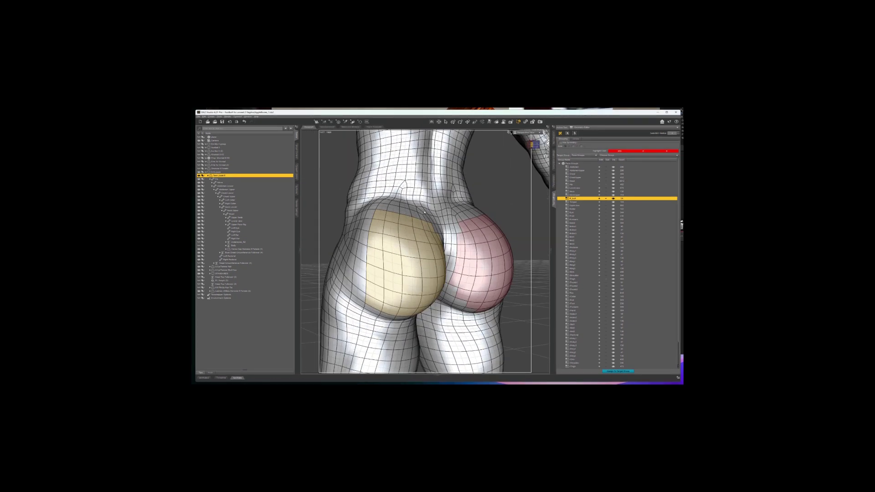
ctrl+drag(364, 237, 359, 280)
drag(531, 144, 538, 145)
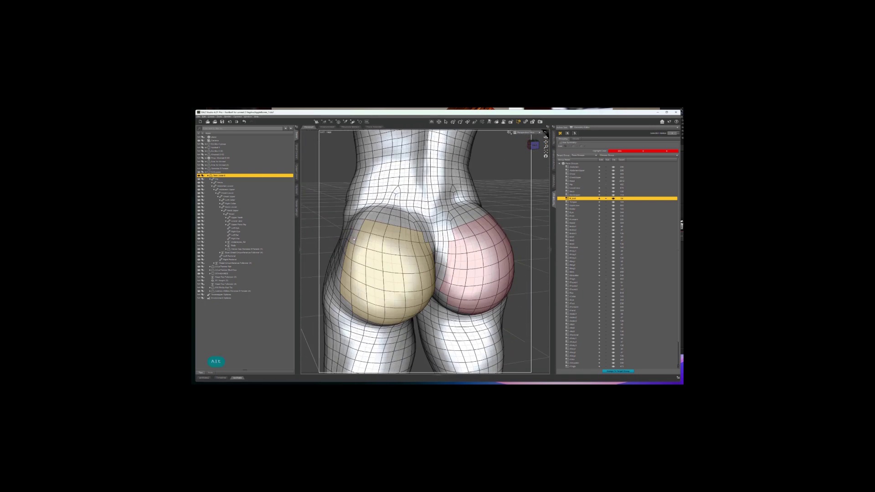
alt+drag(353, 239, 397, 237)
drag(531, 152, 533, 143)
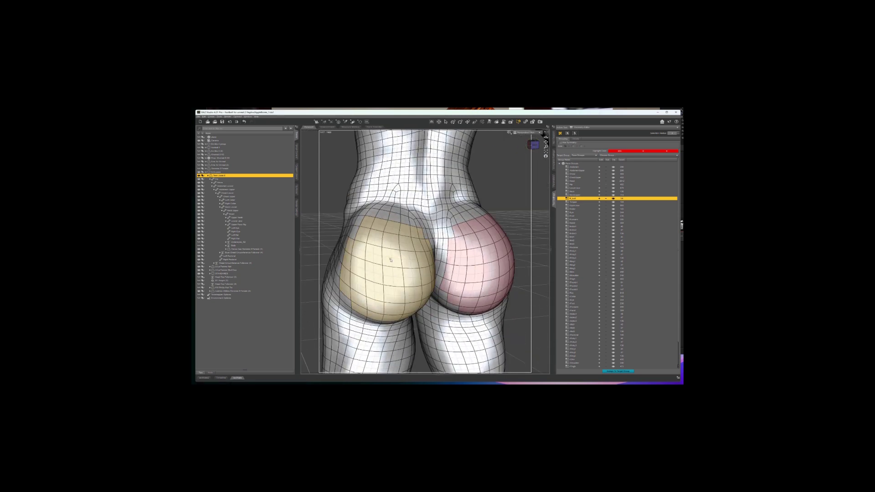
Step: Create a face group named L_butt from the selected left-buttock polygons and clear the face group highlight
right_click(390, 259)
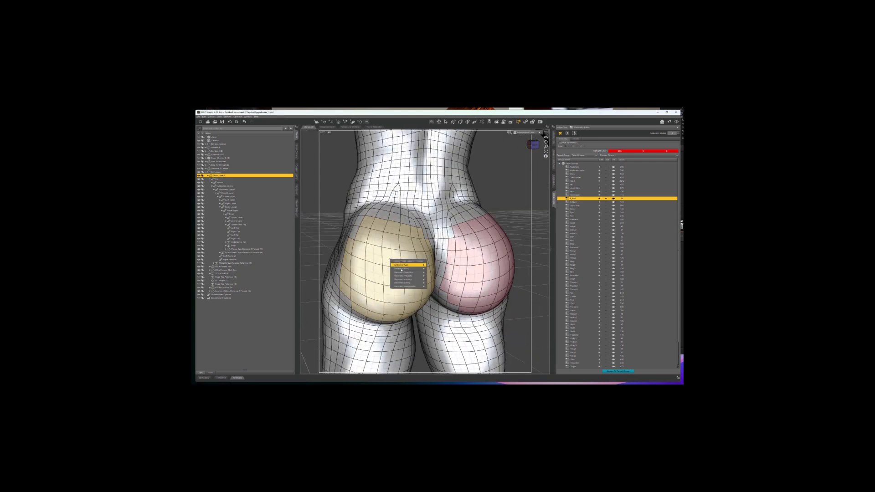
mouse_move(403, 287)
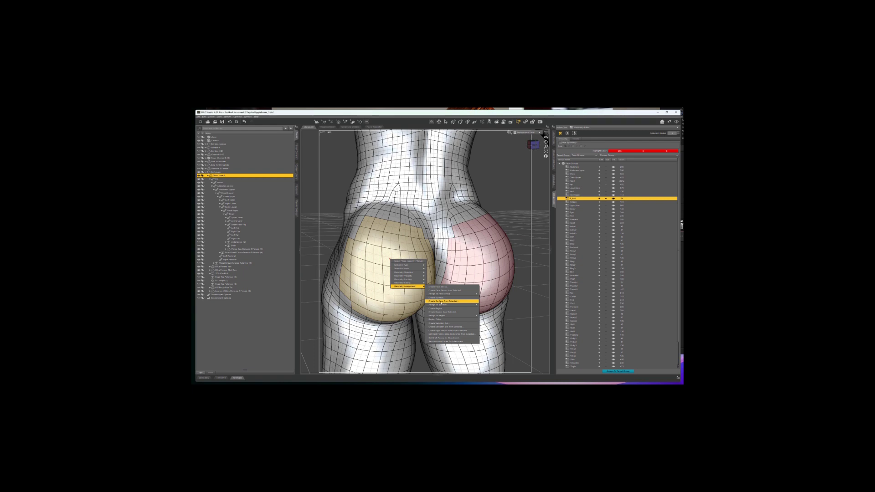
mouse_move(441, 305)
click(441, 291)
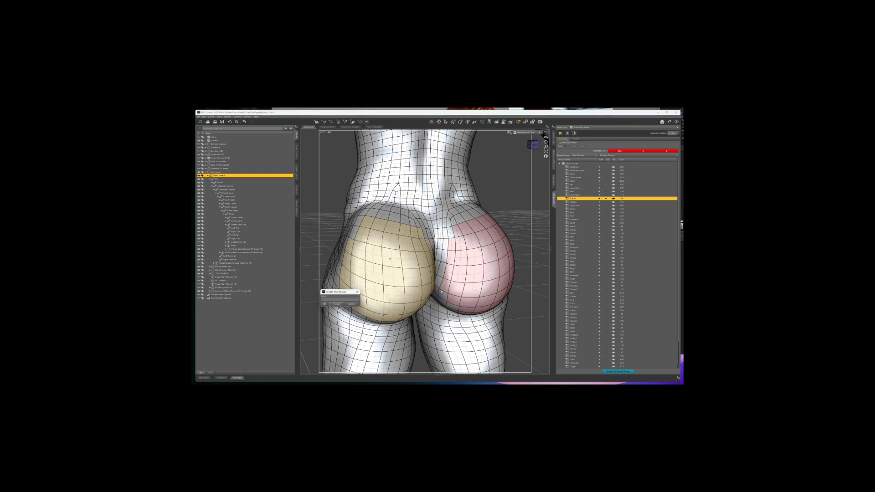
click(343, 298)
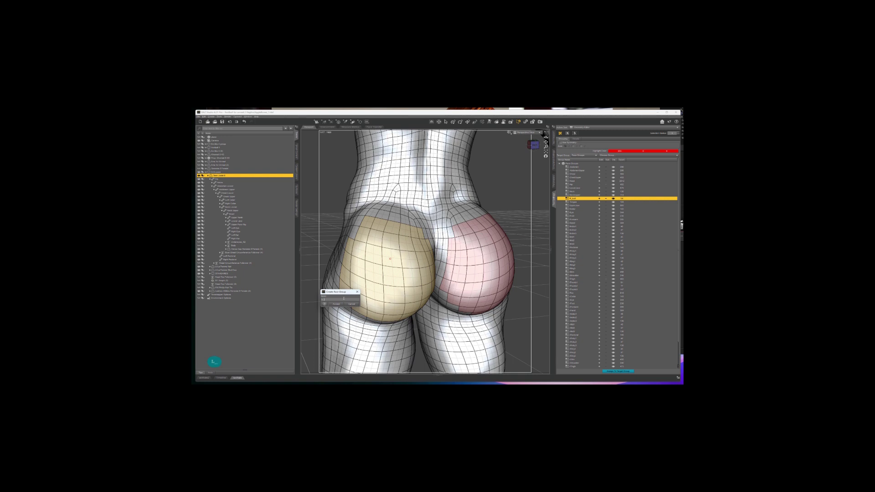
text(L_butt)
click(337, 305)
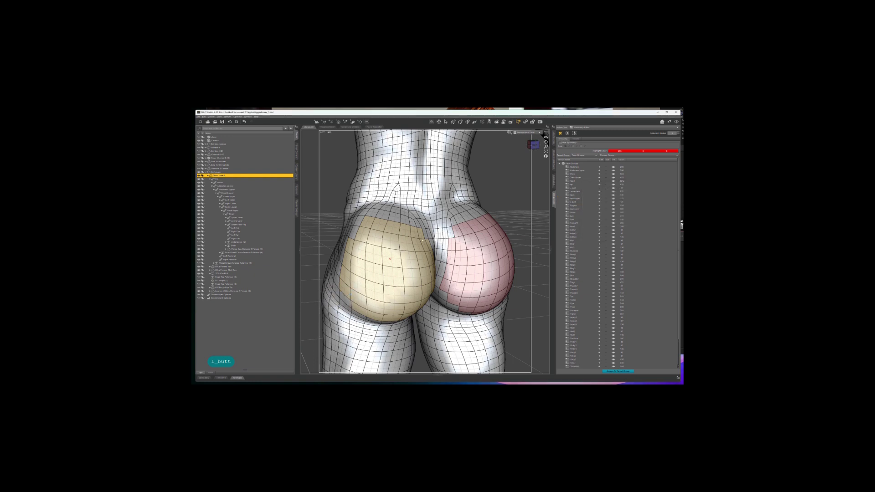
key(ctrl+shift+a)
scroll(594, 210, down, 3)
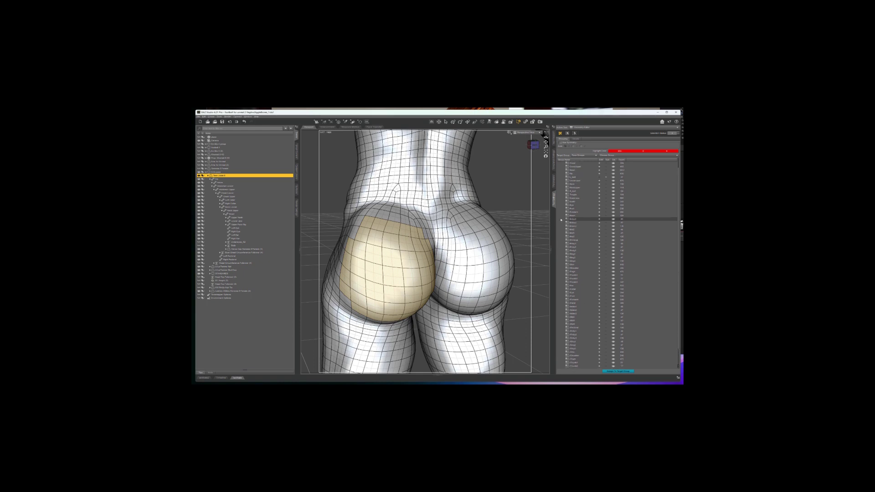
Step: Highlight the L_butt face group in the list and check which polygons it covers on the figure
scroll(561, 220, up, 3)
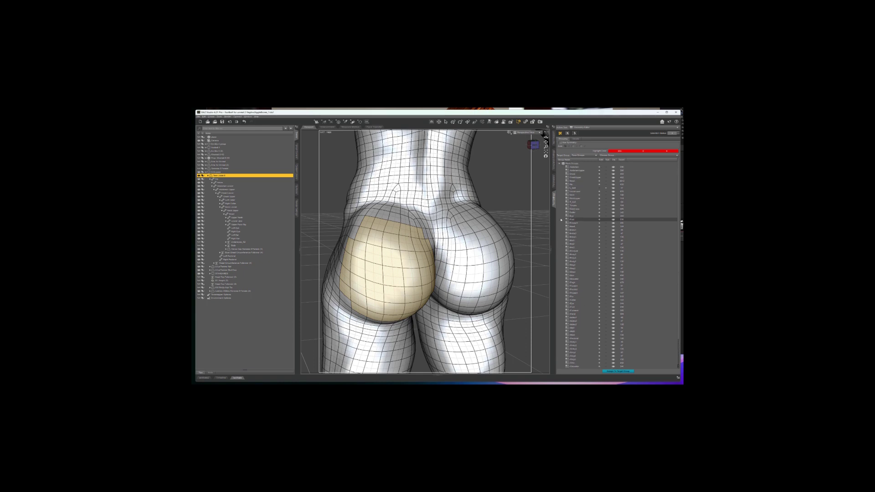
click(575, 188)
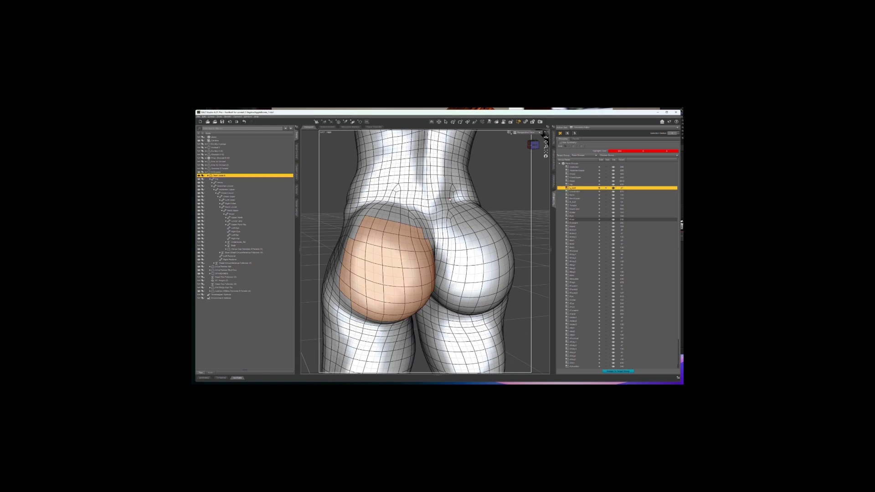
click(450, 199)
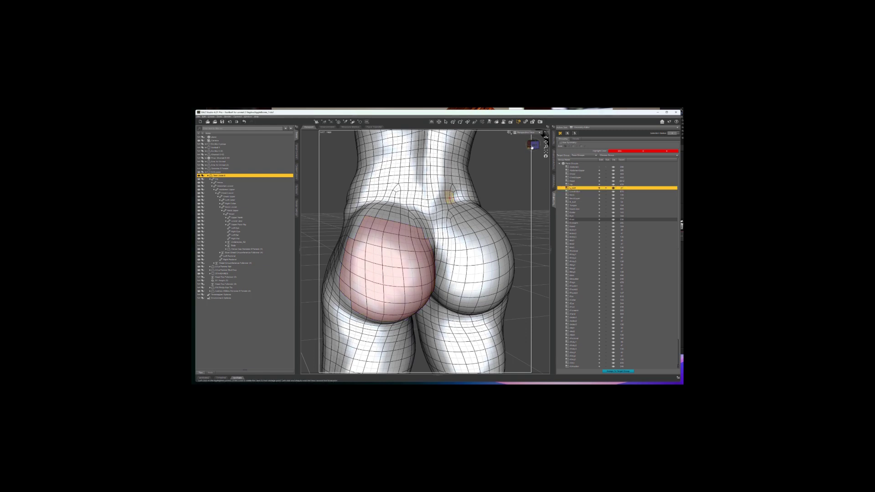
mouse_move(530, 146)
mouse_down()
mouse_move(516, 144)
mouse_move(533, 144)
mouse_move(524, 145)
mouse_up()
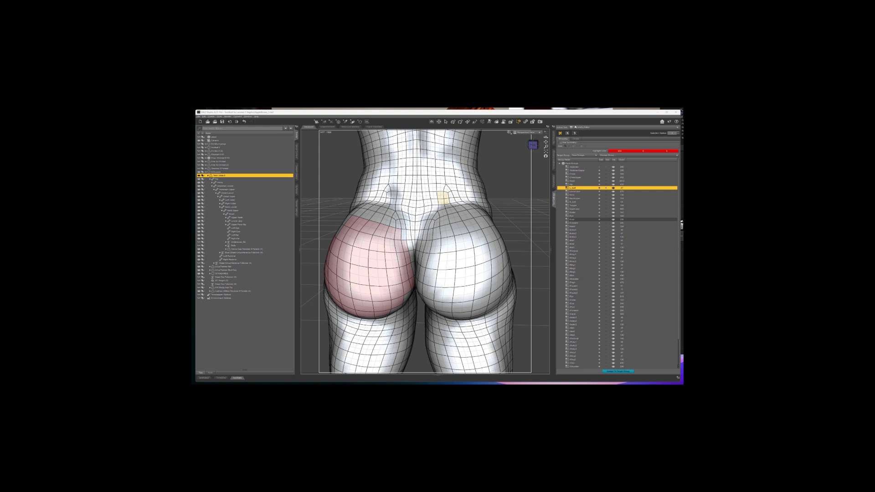
Step: Switch the active tool from the Geometry Editor to the Joint Editor
click(609, 129)
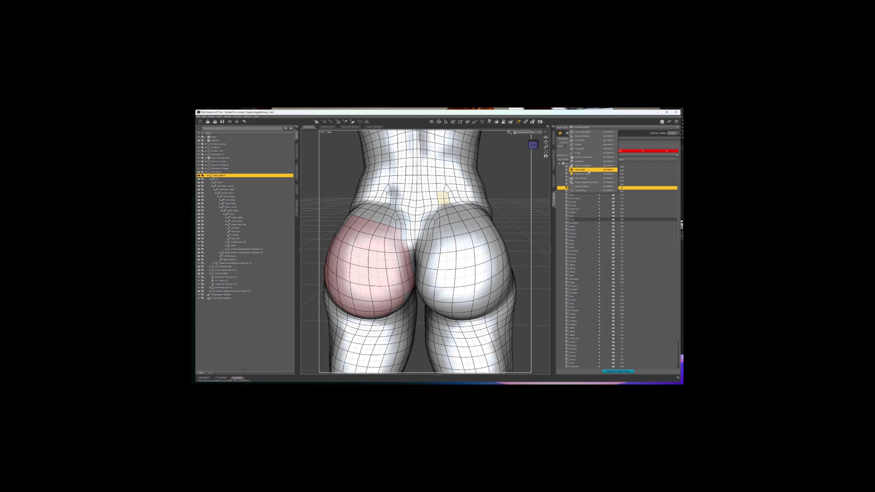
click(518, 192)
click(514, 196)
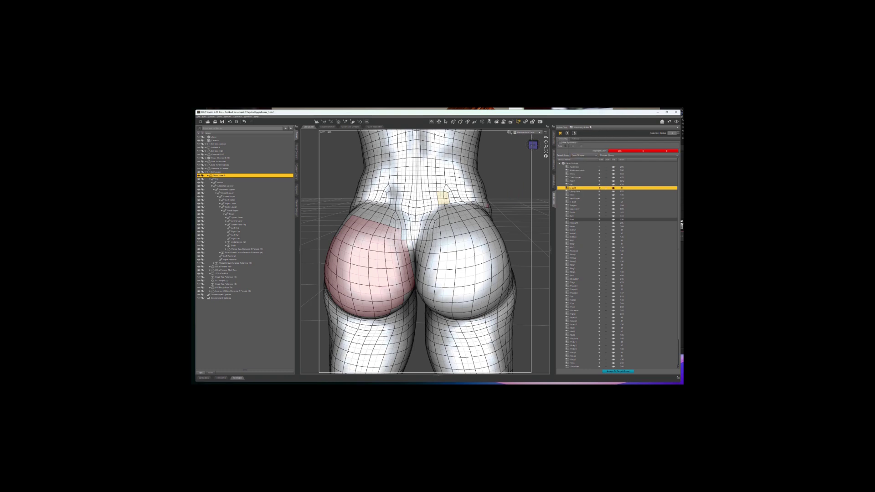
click(589, 127)
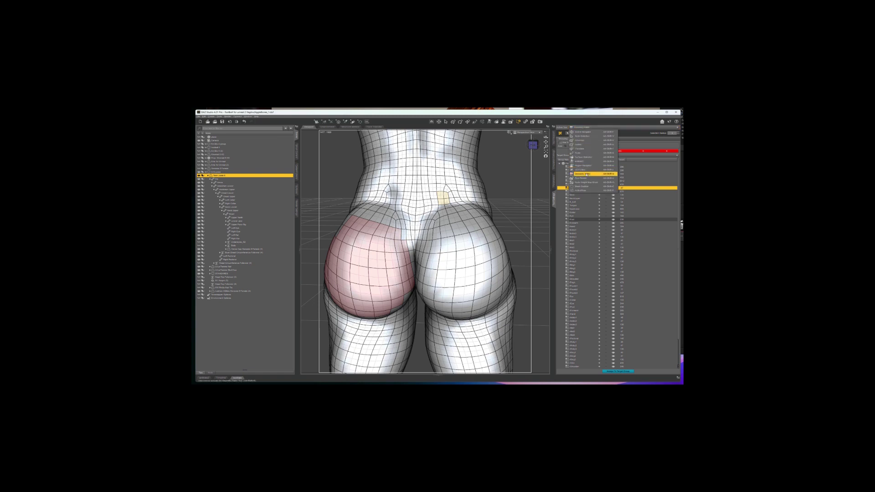
click(587, 170)
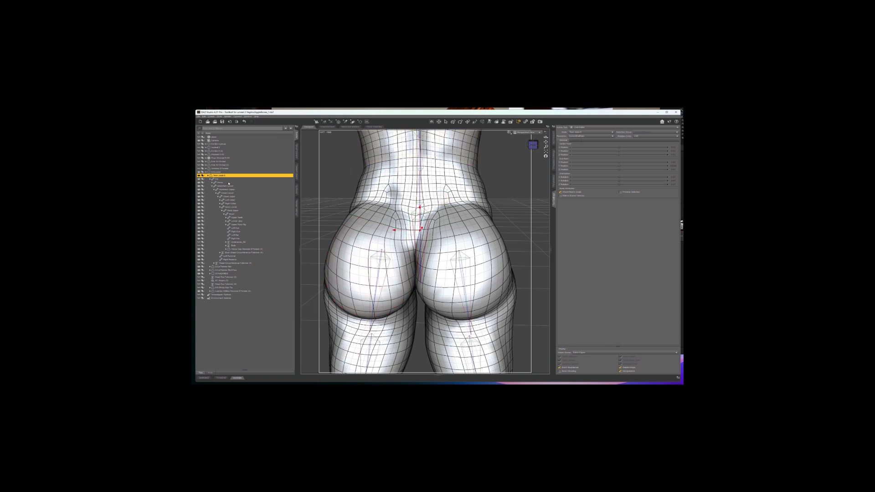
Step: Create a child bone under the figure's pelvis bone, naming it L_butt and choosing its rotation order
click(228, 182)
drag(531, 146, 532, 145)
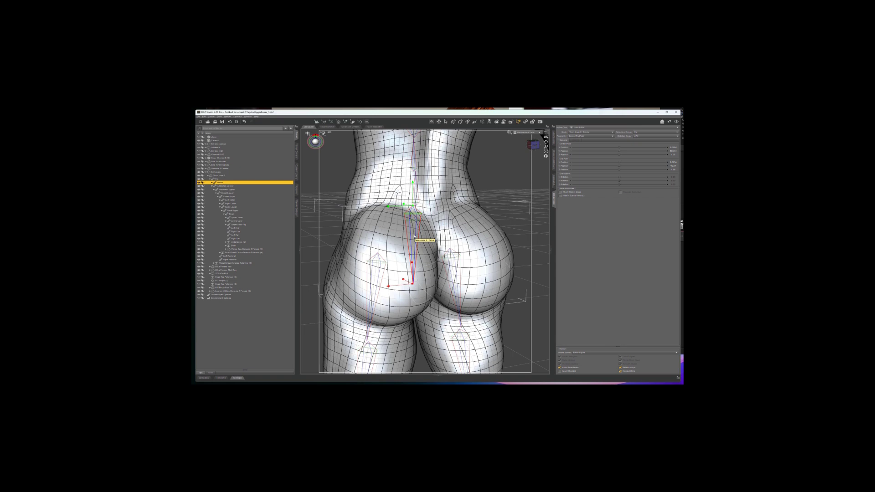
right_click(413, 244)
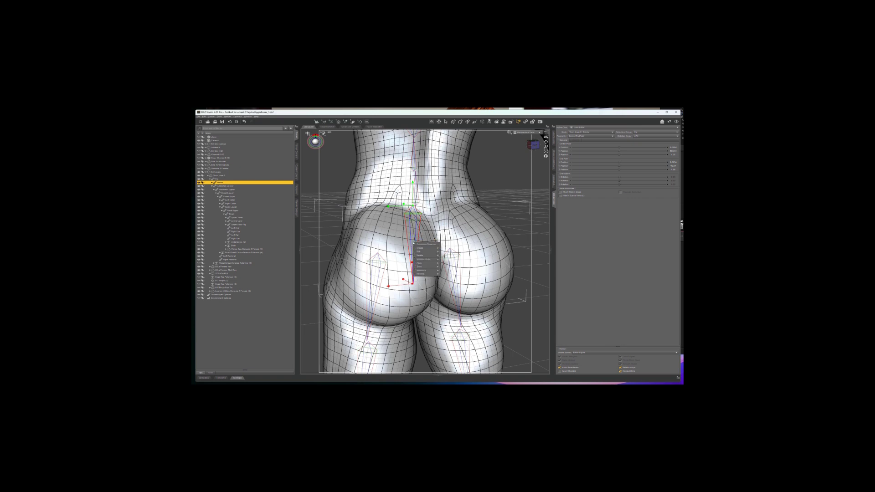
mouse_move(417, 249)
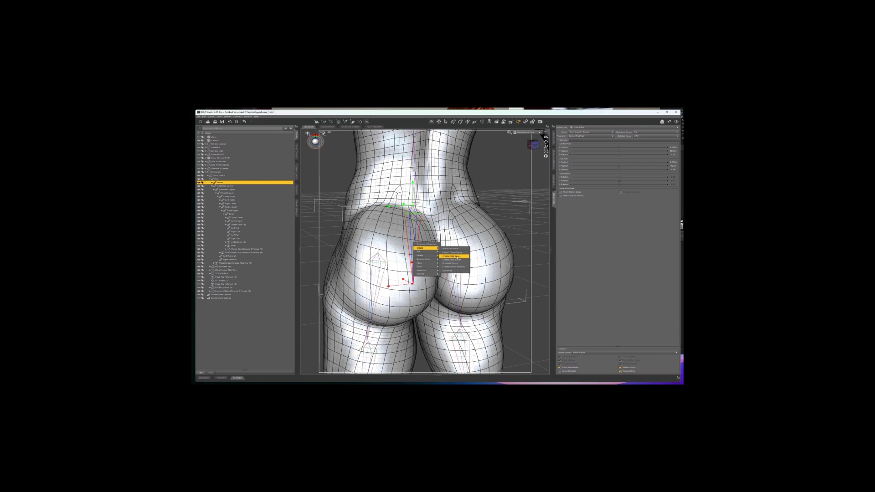
click(456, 257)
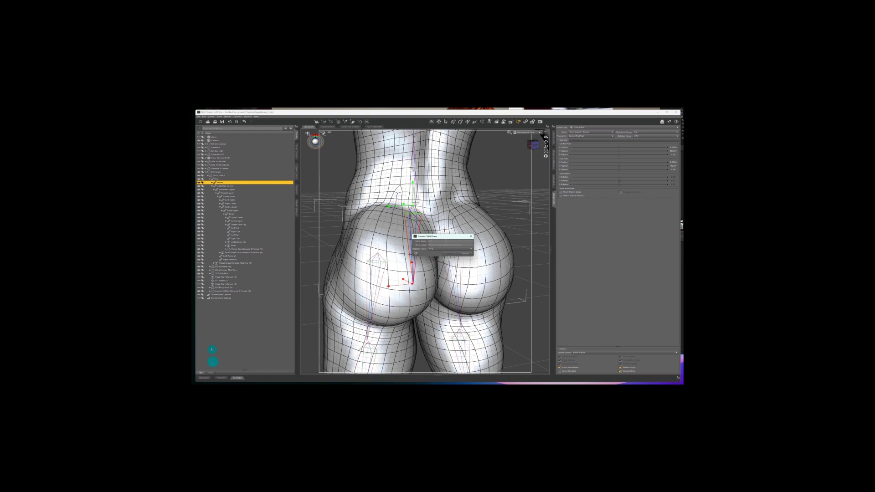
click(445, 244)
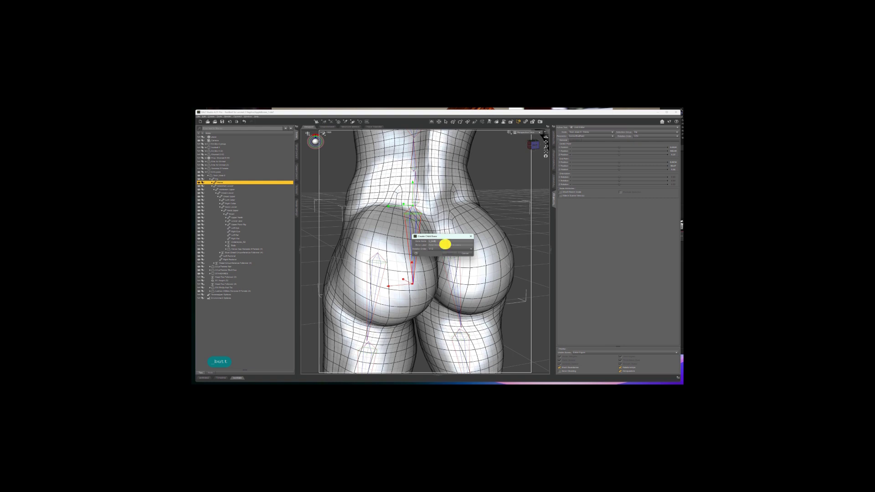
text(_butt)
click(441, 248)
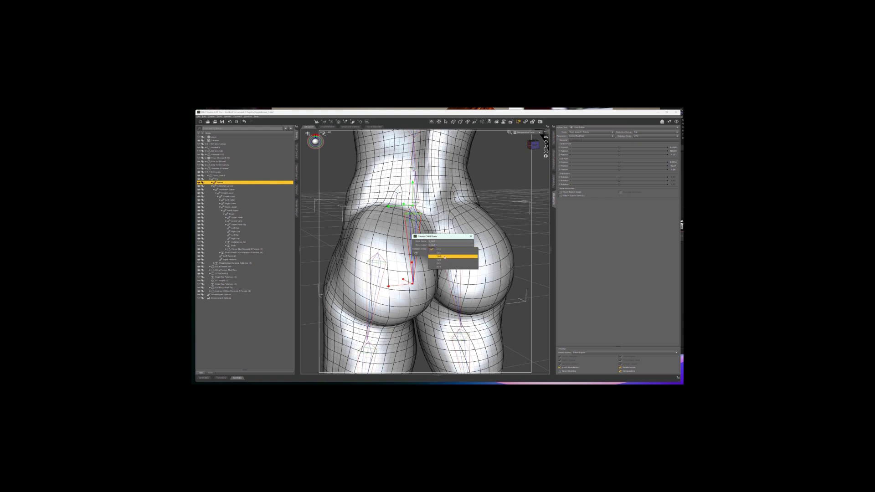
click(444, 257)
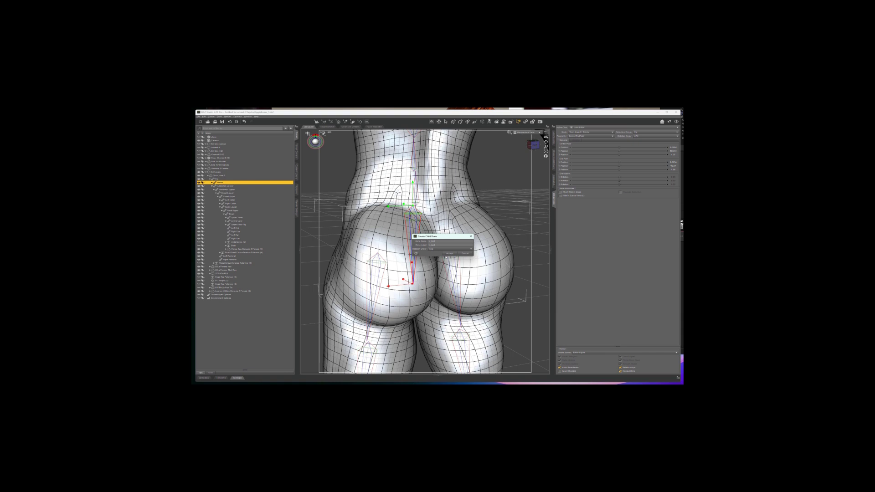
click(449, 254)
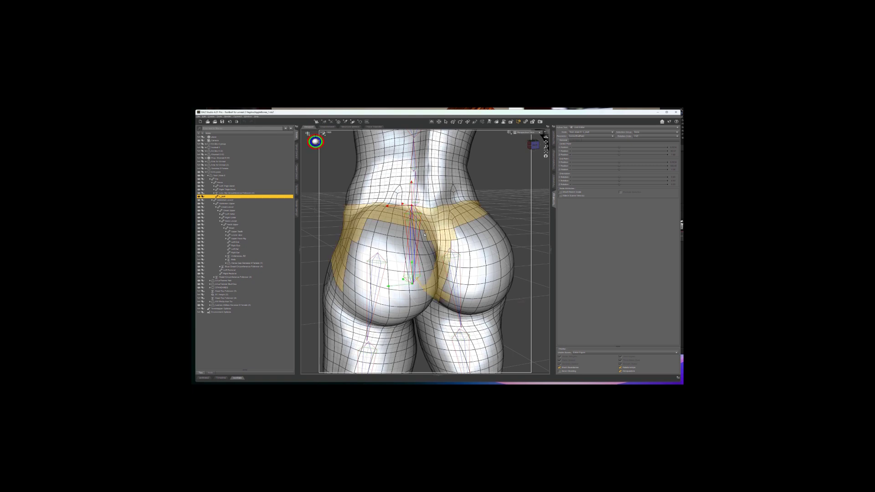
key(ctrl+z)
right_click(332, 197)
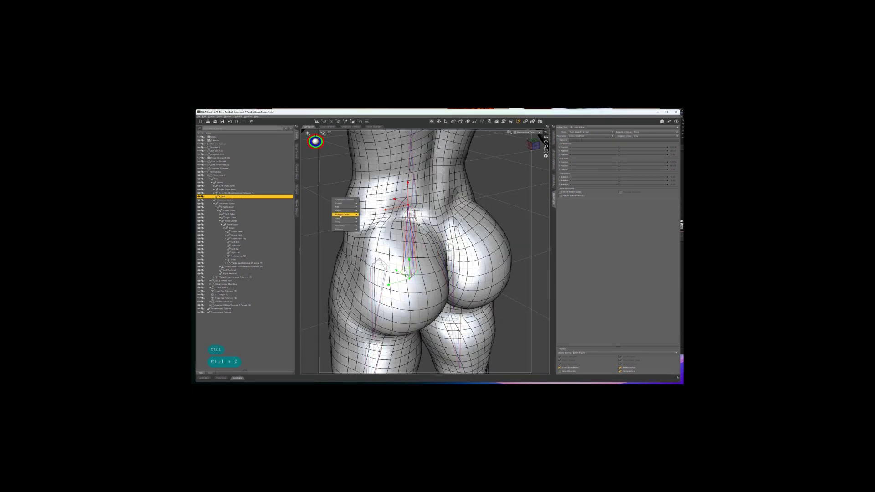
mouse_move(339, 219)
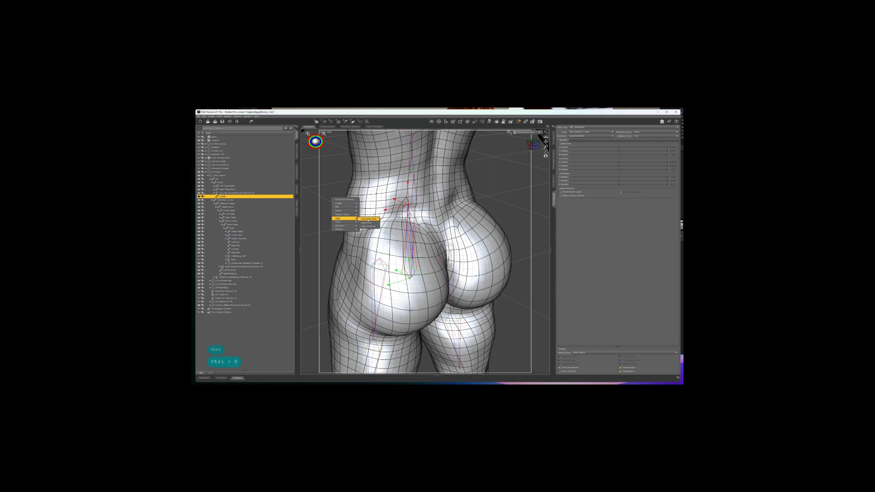
click(362, 219)
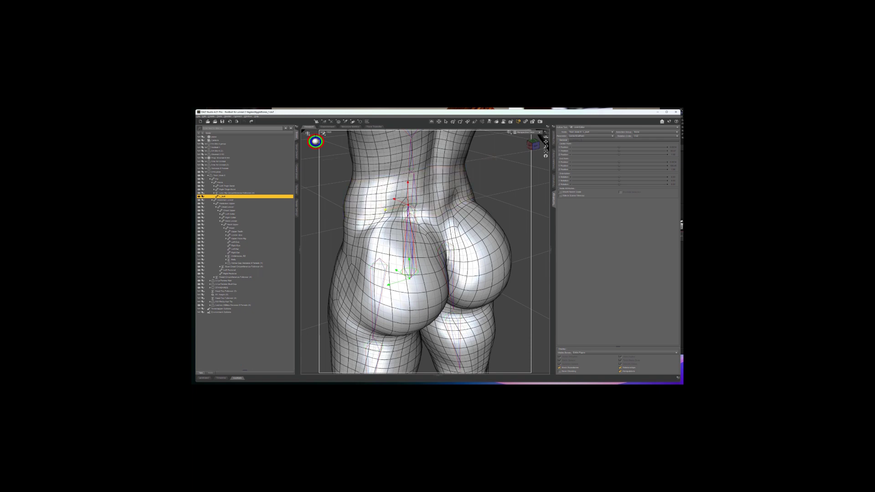
drag(386, 210, 364, 206)
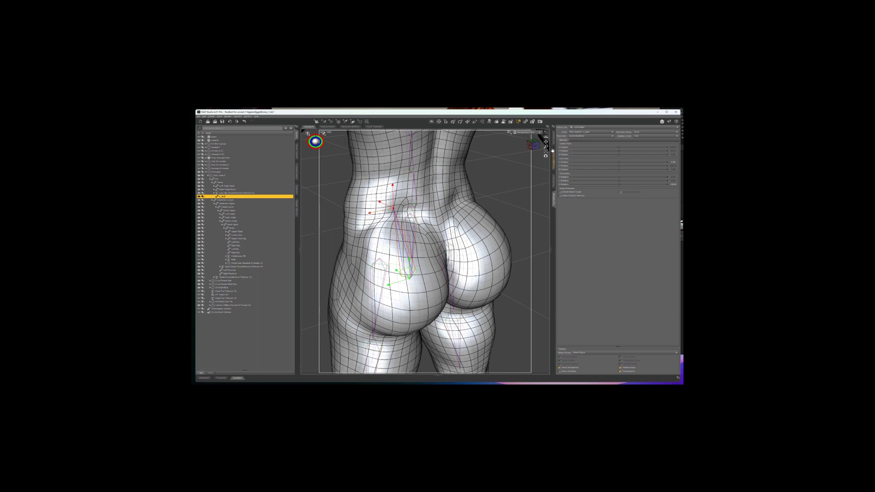
drag(532, 145, 529, 145)
key(ctrl+z)
key(ctrl+z)
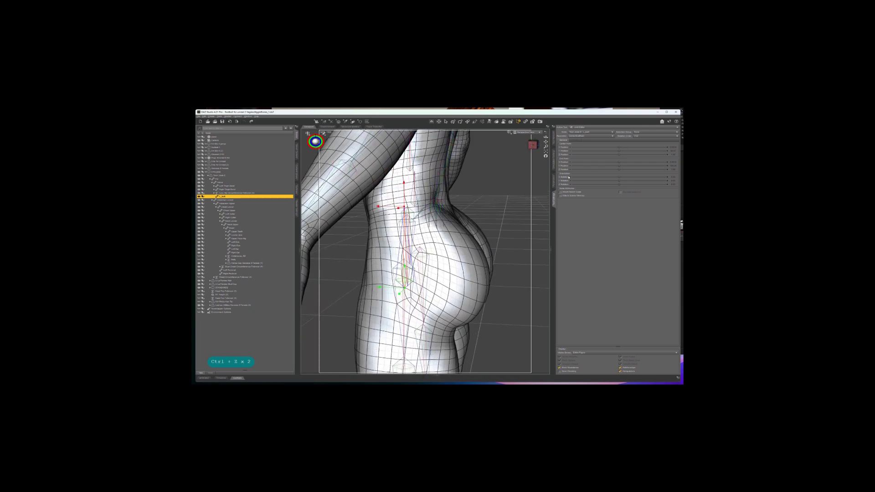
drag(619, 178, 615, 177)
drag(531, 145, 530, 144)
key(ctrl+z)
Step: Move the L_butt bone's end point to the rear surface of the buttock and its center point inside the hip
drag(392, 207, 482, 200)
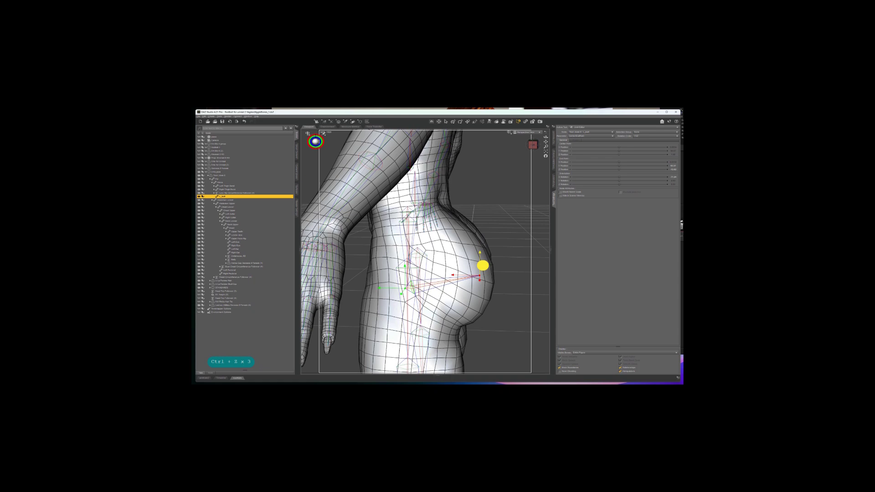
drag(482, 265, 482, 265)
drag(379, 288, 427, 242)
right_click(496, 224)
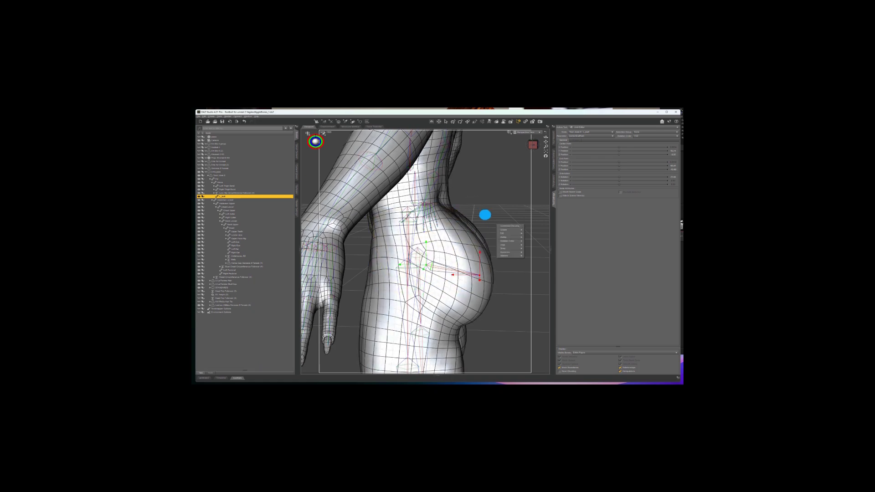
drag(533, 145, 533, 144)
Step: Shift the L_butt bone's center point and end point sideways into the middle of the left buttock
drag(393, 262, 380, 222)
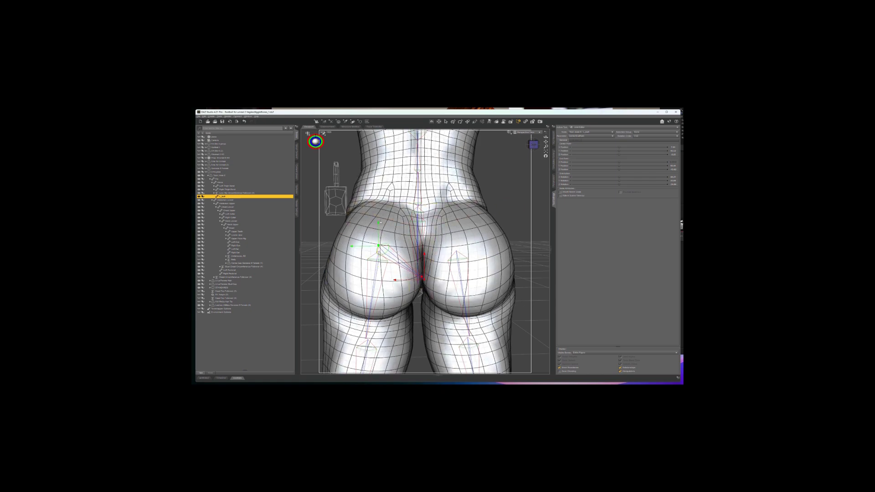
drag(532, 144, 532, 144)
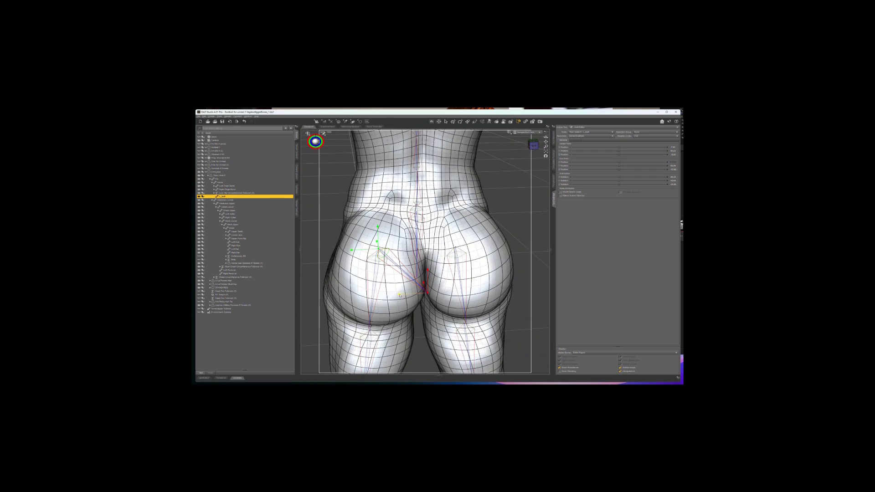
drag(400, 294, 344, 293)
Step: Fine-tune the depth and height of the L_butt bone's joint points and check the placement from behind and the side
drag(532, 144, 531, 144)
drag(485, 237, 485, 238)
drag(453, 265, 464, 267)
drag(533, 144, 533, 144)
drag(406, 245, 406, 246)
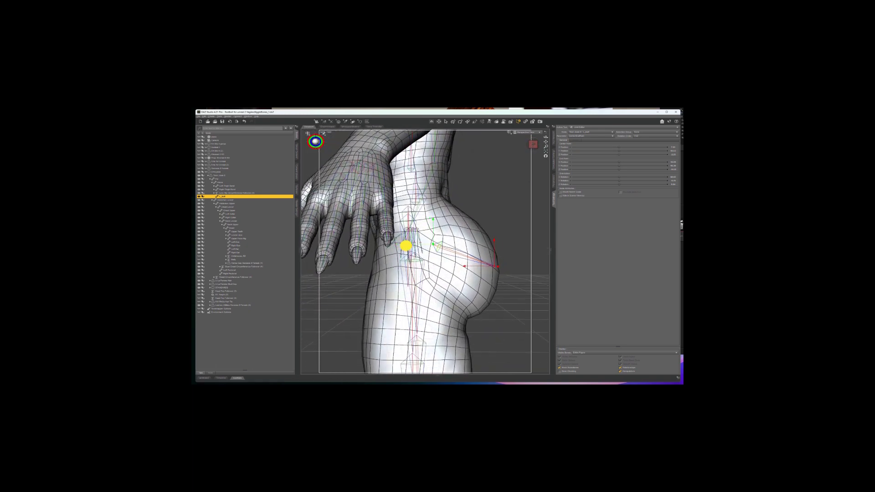
click(534, 145)
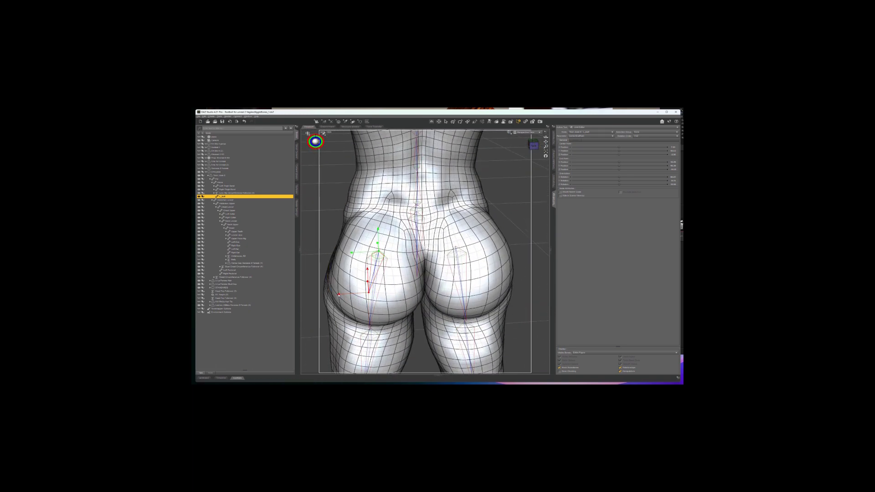
click(534, 145)
Step: Enter rounded center point coordinates for the L_butt bone, with Y at 99 and Z at -3.5
click(672, 147)
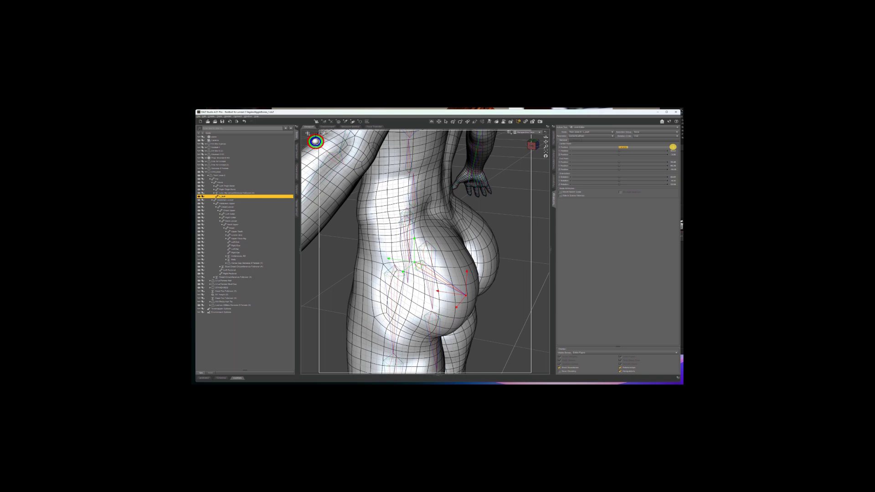
text(0)
key(Return)
click(674, 152)
text(99)
key(Return)
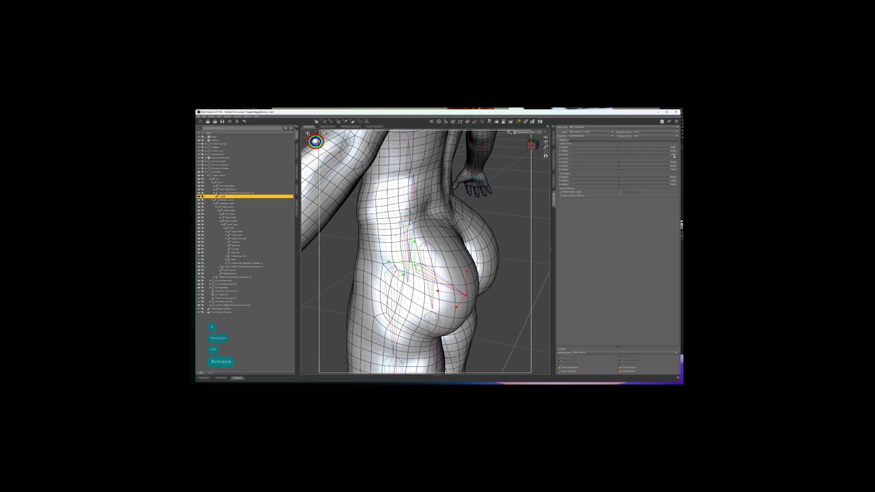
click(673, 155)
text(-3.5)
key(Return)
Step: Enter rounded end point coordinates for the L_butt bone, with Y at 95 and Z at -14
click(536, 146)
drag(535, 145, 535, 146)
click(673, 162)
text(10.5)
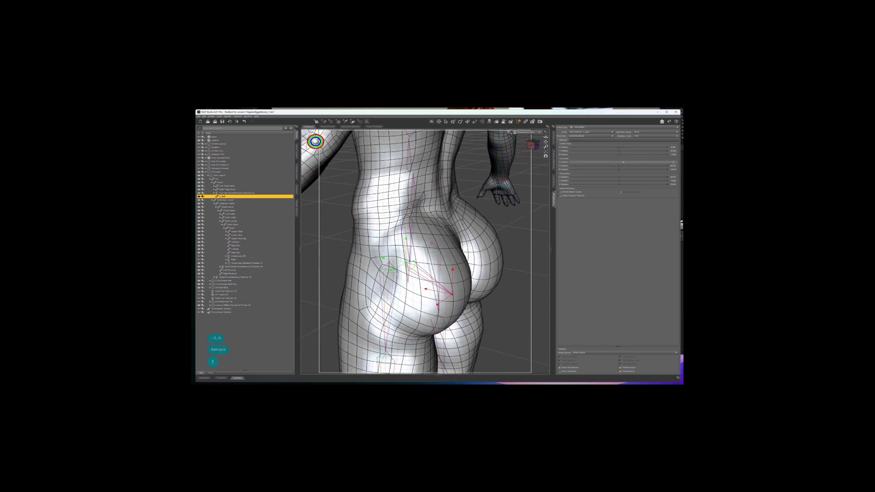
key(Return)
click(673, 166)
text(95)
key(Return)
click(532, 145)
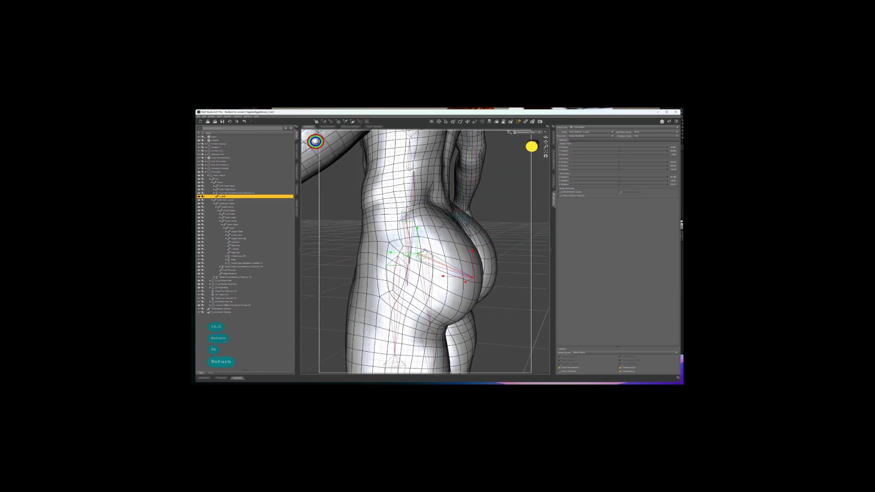
click(674, 169)
text(-14)
key(Return)
drag(533, 145, 532, 145)
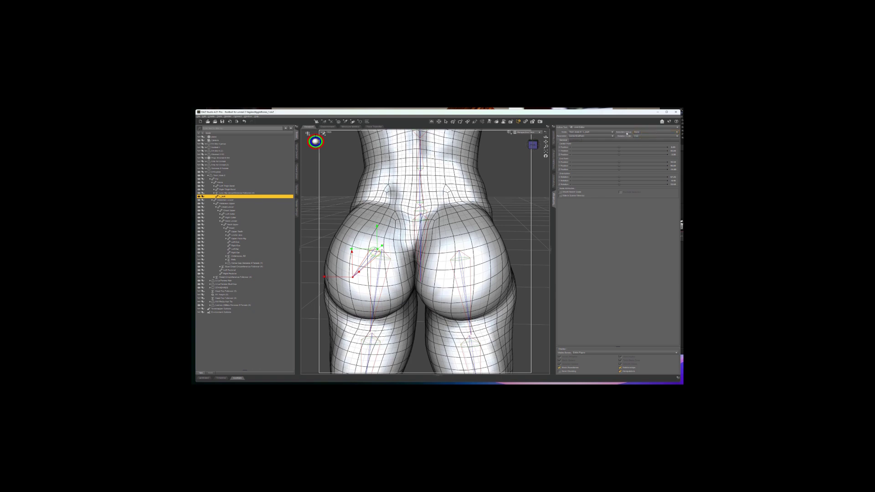
Step: Assign the L_butt face group as the L_butt bone's selection group
click(640, 133)
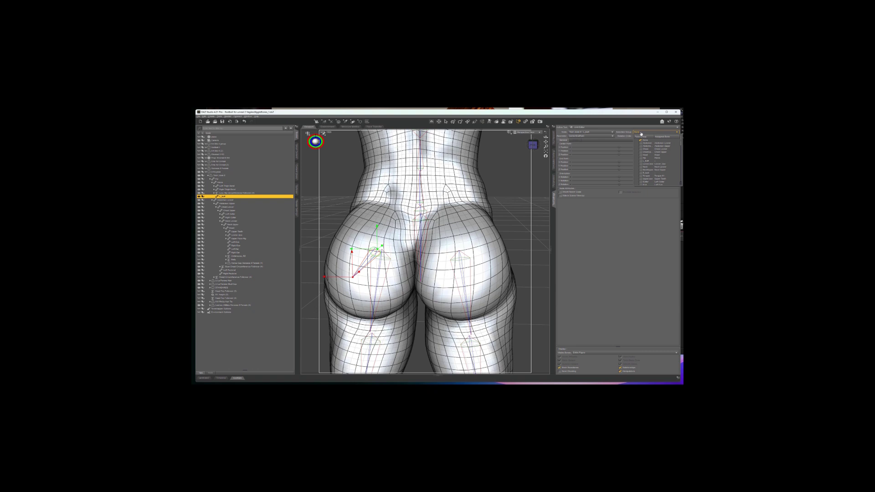
click(641, 161)
click(648, 132)
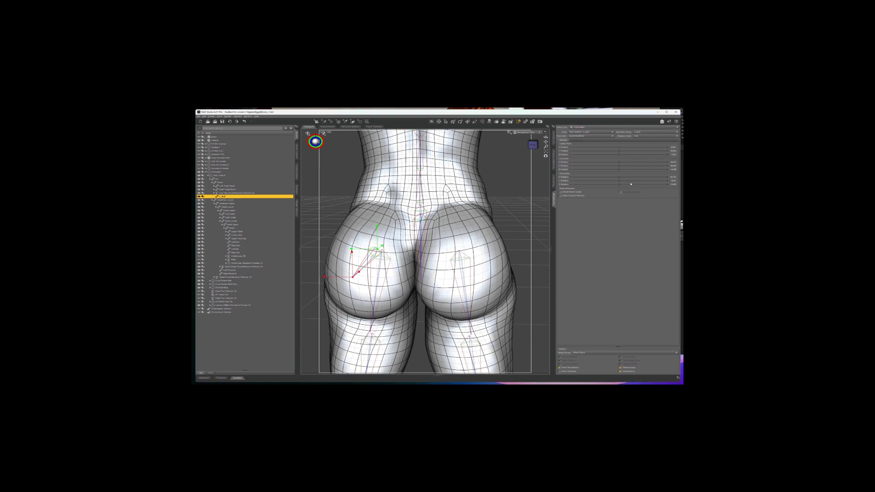
click(625, 207)
drag(533, 147, 531, 145)
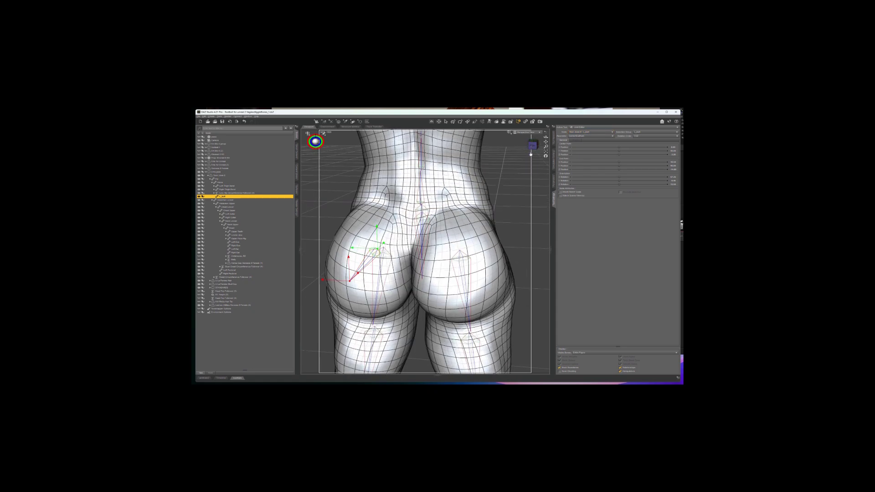
Step: Memorize the selected node's rigging for the L_butt bone
right_click(333, 214)
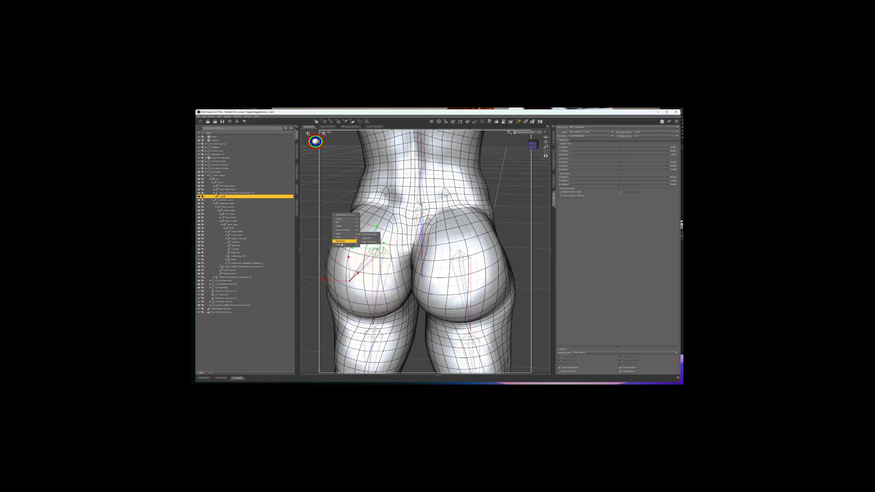
mouse_move(342, 245)
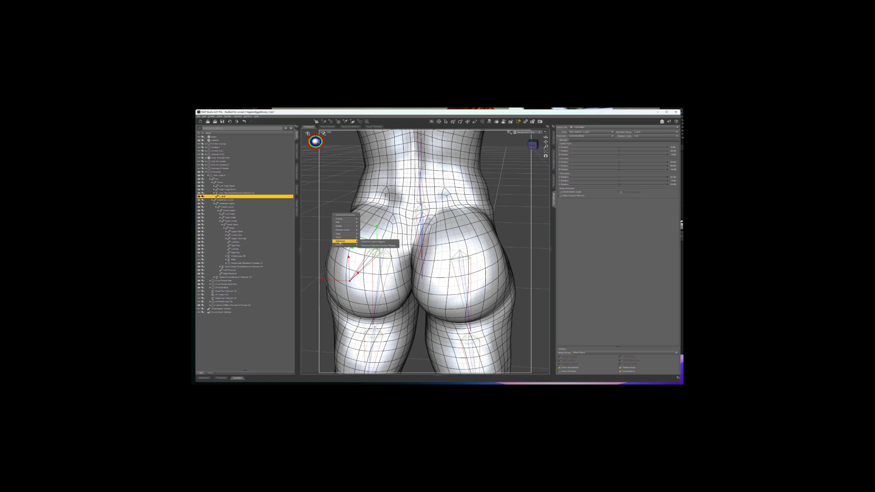
click(367, 246)
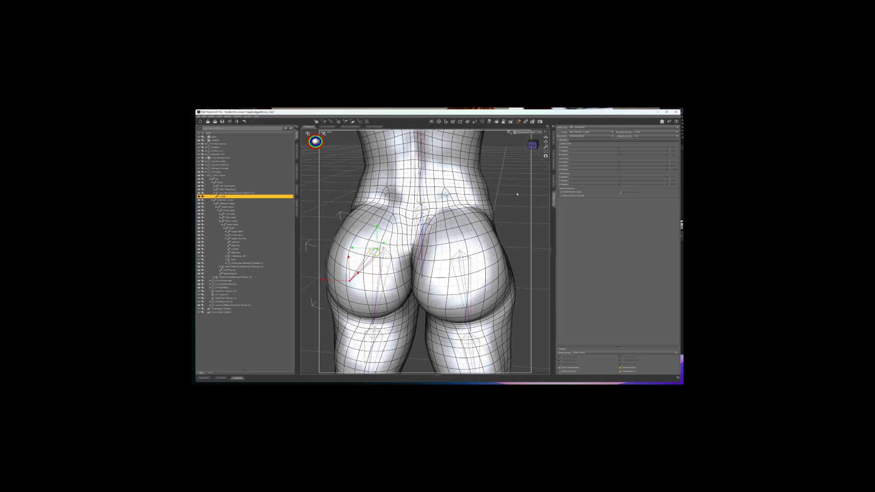
Step: Create a child bone named R_butt under the pelvis bone
right_click(227, 183)
click(226, 179)
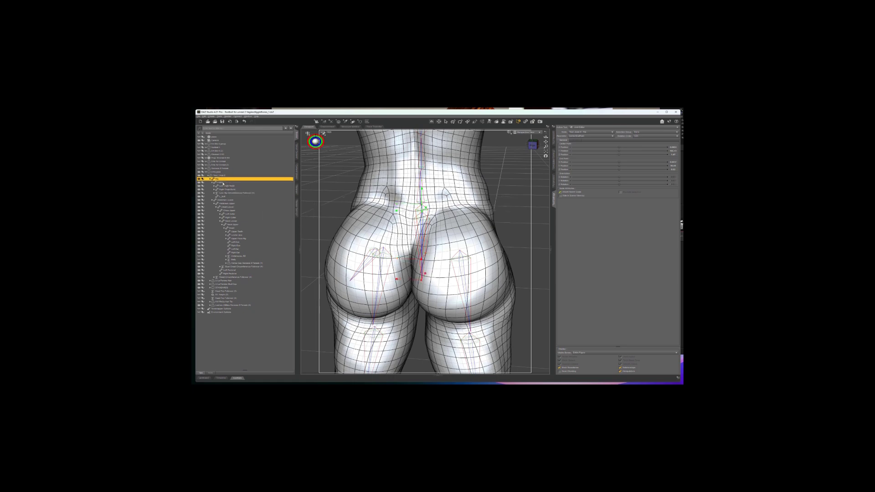
click(226, 183)
right_click(332, 186)
mouse_move(344, 190)
click(370, 198)
click(436, 249)
click(436, 253)
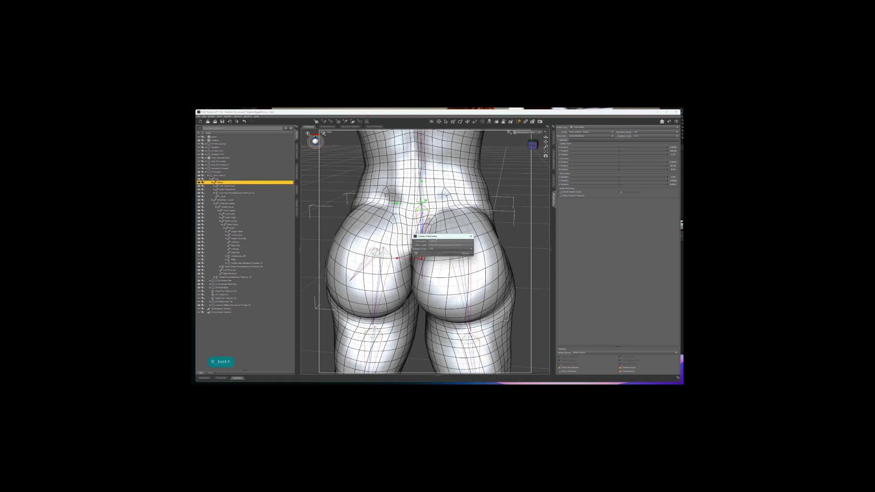
click(450, 254)
Step: Assign the R_butt face group as the R_butt bone's selection group
ctrl+alt+drag(474, 196, 435, 196)
right_click(507, 204)
mouse_move(519, 225)
click(545, 230)
ctrl+alt+drag(501, 228, 438, 228)
click(655, 133)
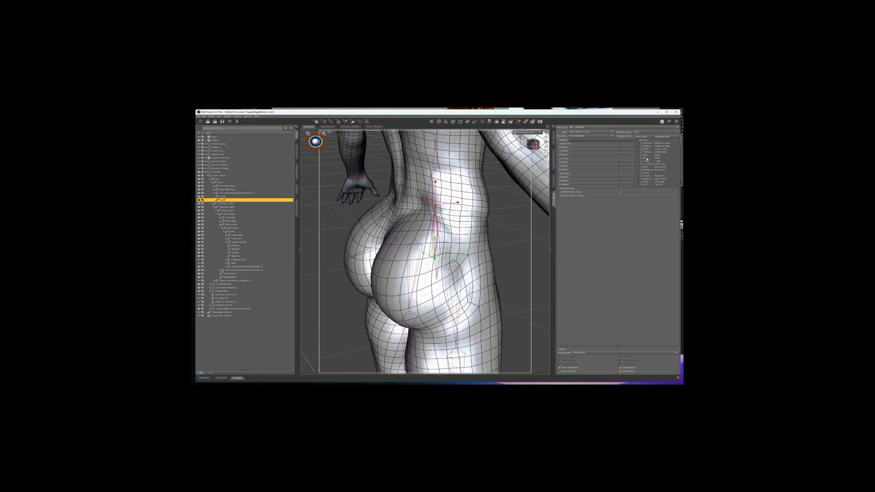
click(647, 159)
Step: Position the R_butt bone's center and end points inside the right buttock, working from the side and back views
click(533, 143)
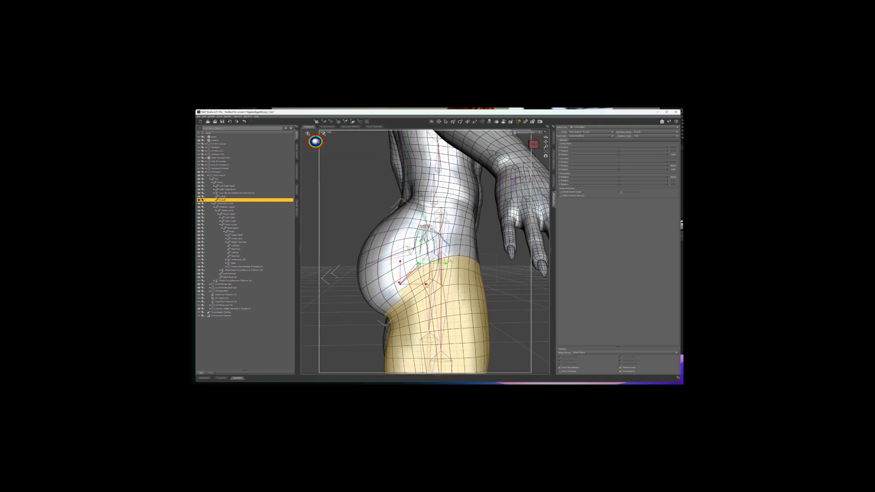
drag(426, 284, 391, 285)
drag(420, 241, 492, 239)
drag(391, 253, 431, 253)
drag(401, 295, 443, 295)
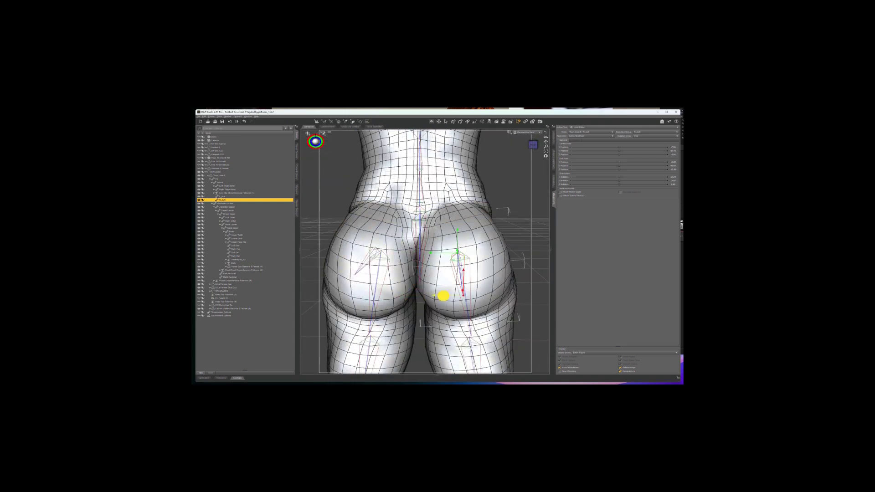
Step: Match the R_butt bone's center point to the L_butt bone, with Y at 99 and Z at -3.5
click(532, 142)
click(230, 196)
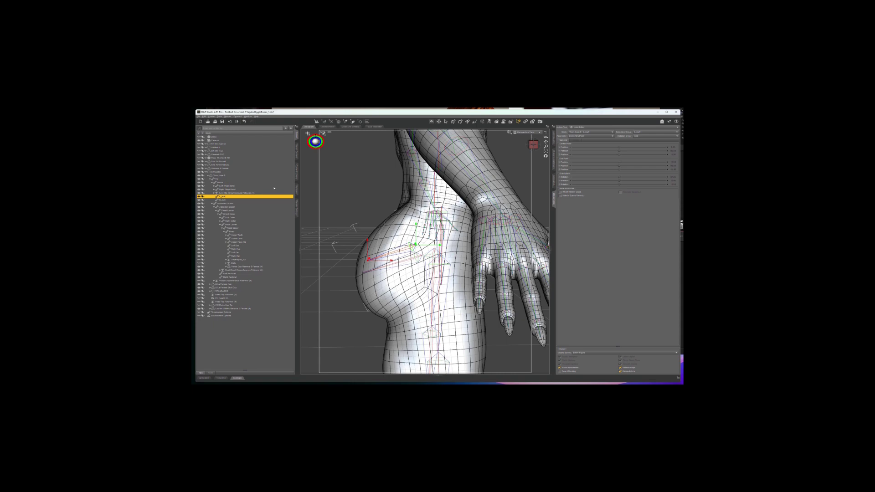
click(257, 199)
click(672, 151)
text(99)
key(Return)
click(672, 154)
text(-3.5)
key(Return)
Step: Set the R_butt bone's end point to Y 95 and Z -14, matching the L_butt bone
click(533, 145)
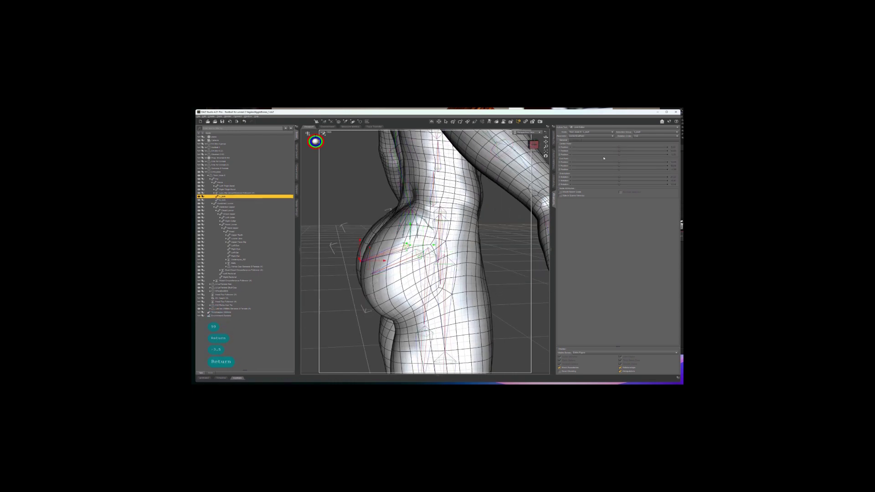
text(95)
key(Return)
text(-14)
key(Return)
click(238, 200)
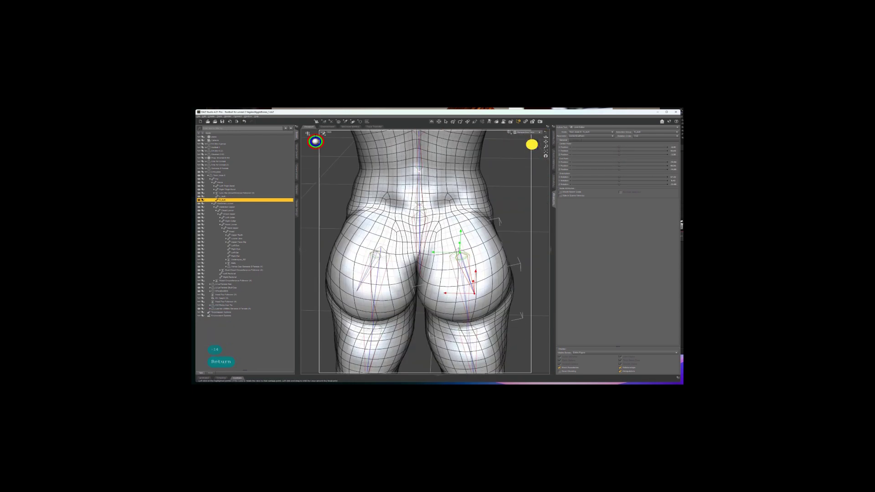
Step: Memorize the selected node's rigging for the R_butt bone
right_click(507, 216)
mouse_move(518, 245)
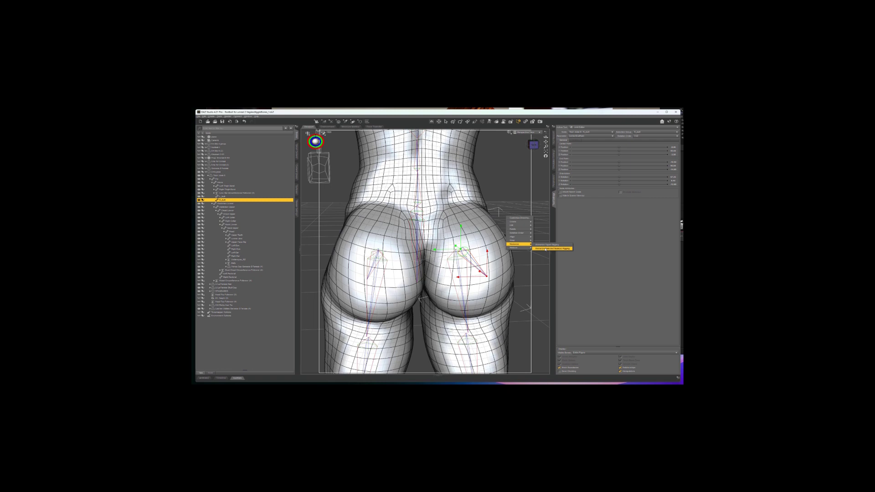
click(545, 248)
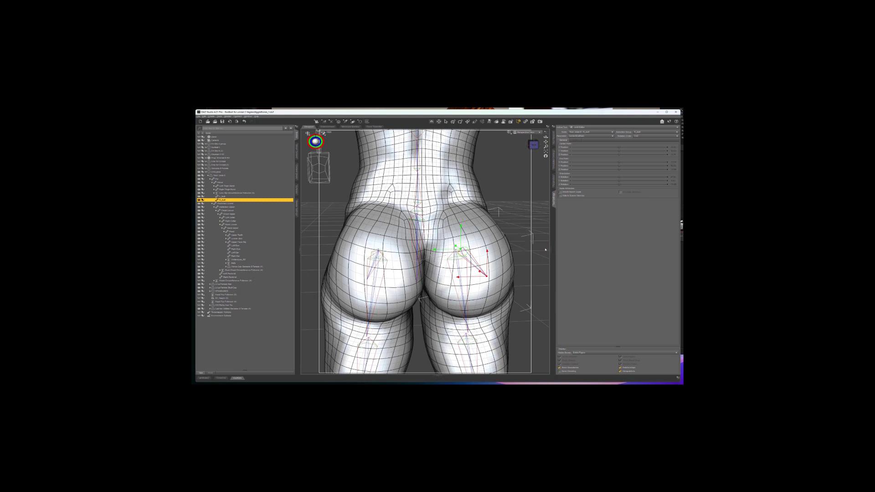
Step: Switch to the Node Weight Map Brush and select the R_butt face group's geometry for the R_butt bone
drag(545, 137, 258, 185)
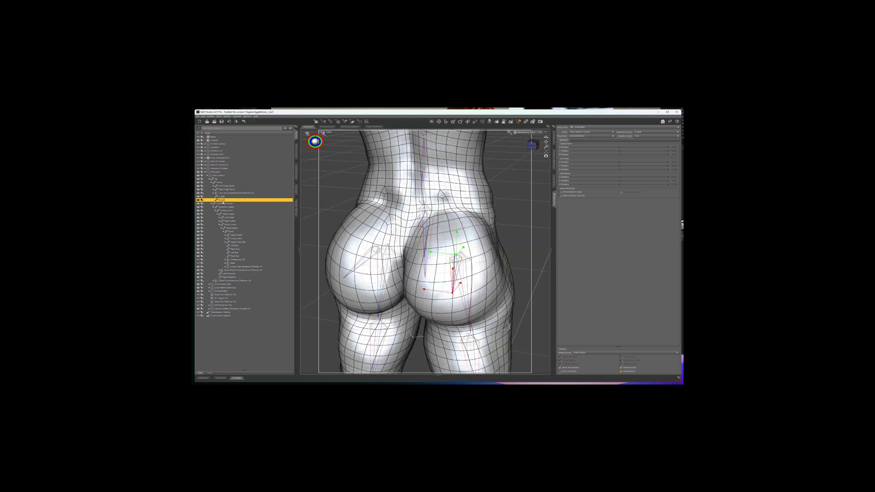
click(585, 128)
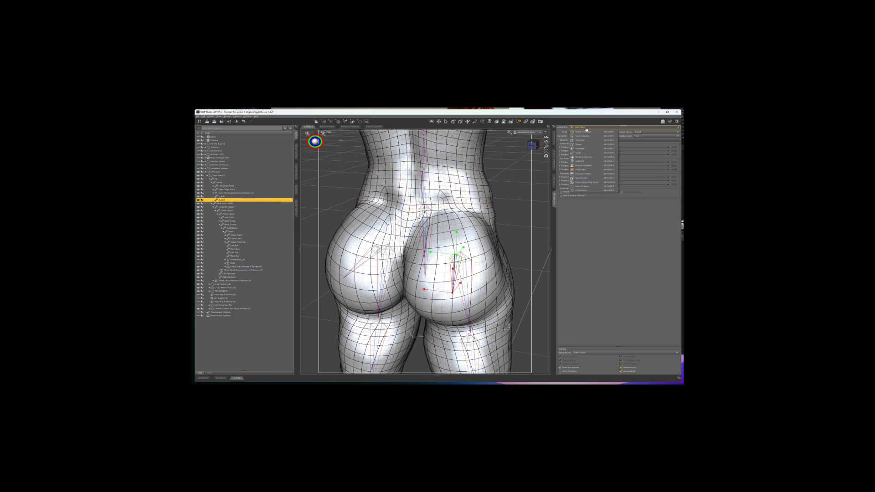
click(585, 182)
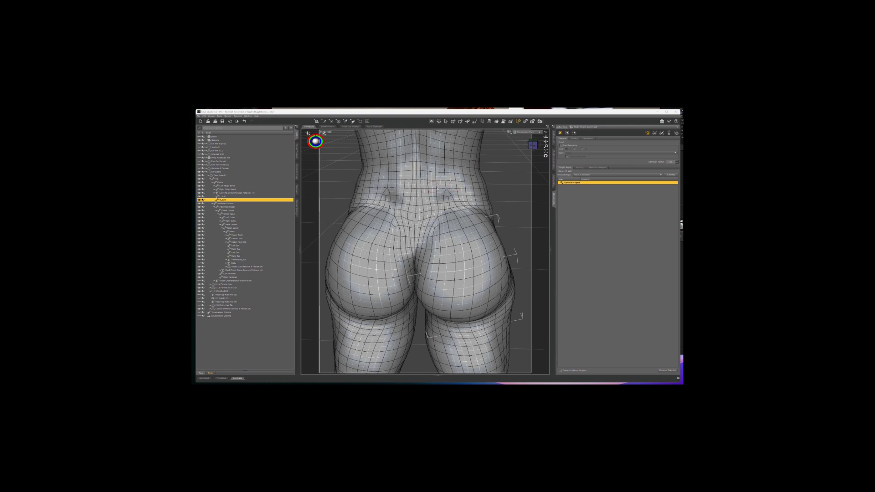
right_click(436, 188)
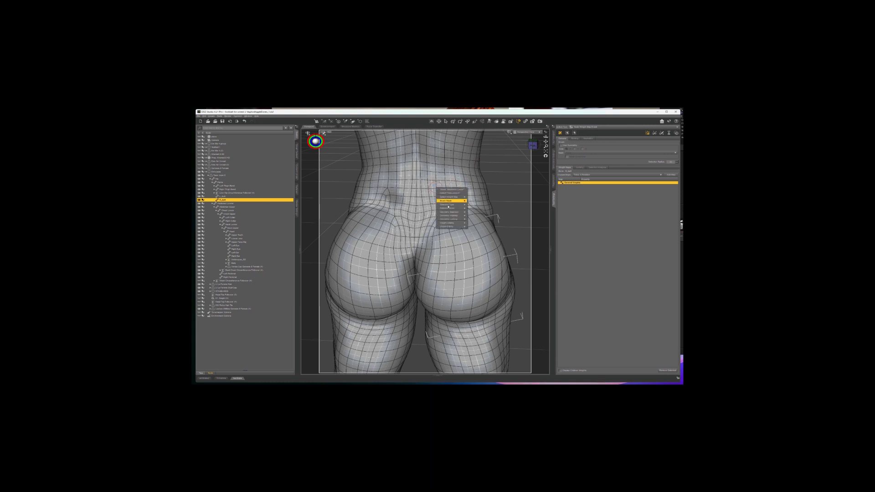
mouse_move(451, 223)
mouse_move(450, 206)
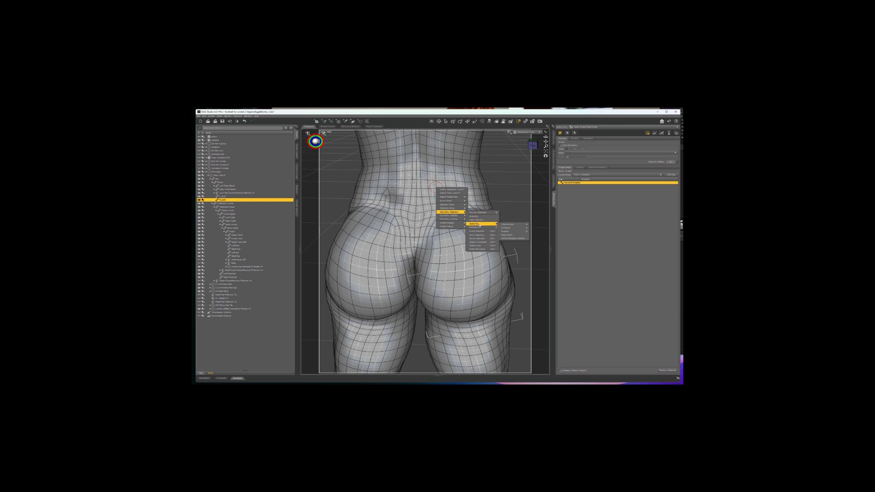
mouse_move(503, 226)
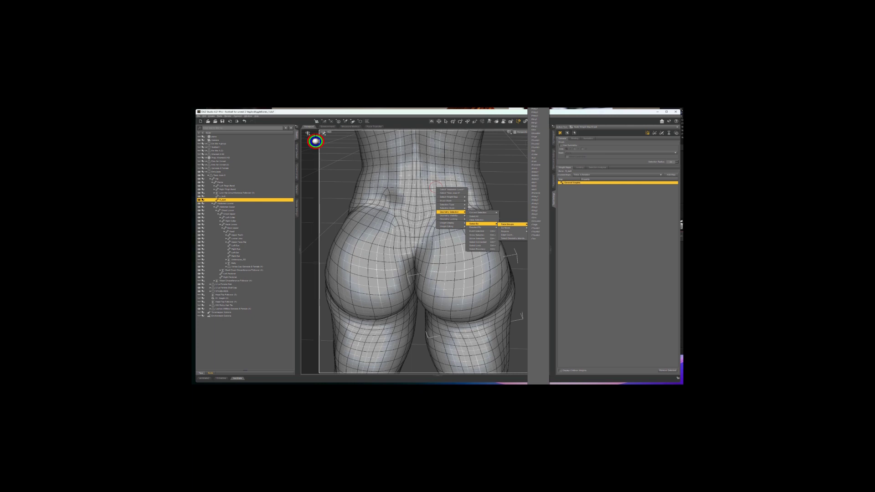
click(535, 123)
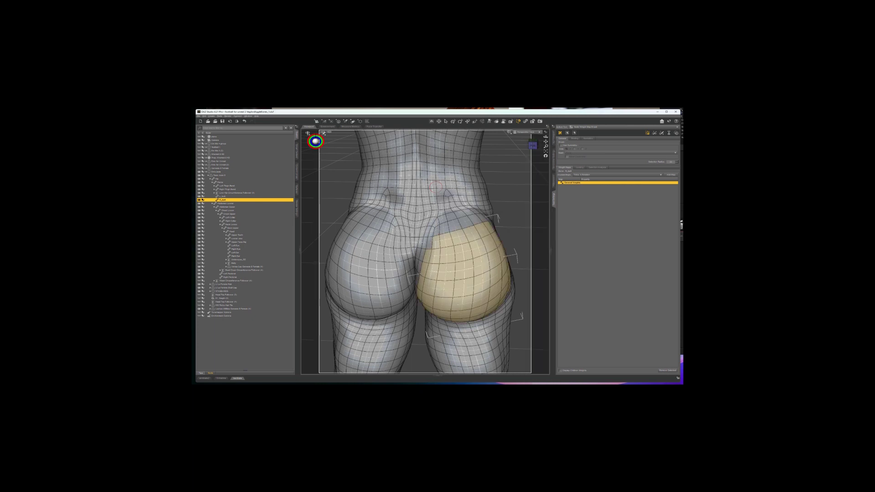
Step: Fill the selected right buttock faces with weight on the R_butt bone's map
right_click(484, 195)
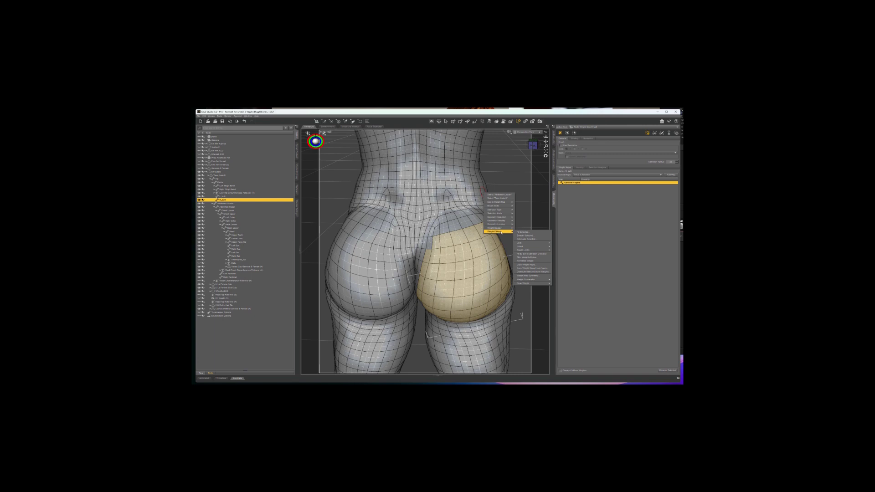
click(519, 232)
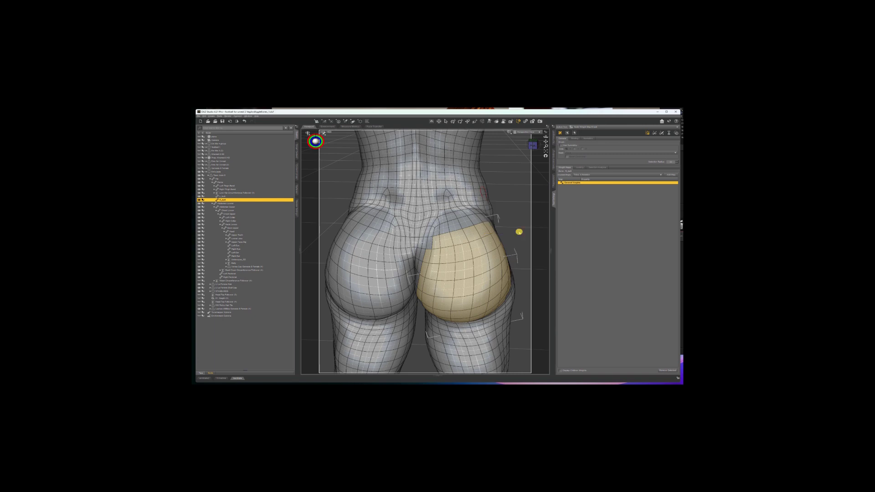
mouse_move(322, 196)
mouse_down()
mouse_move(310, 196)
mouse_move(330, 196)
mouse_up()
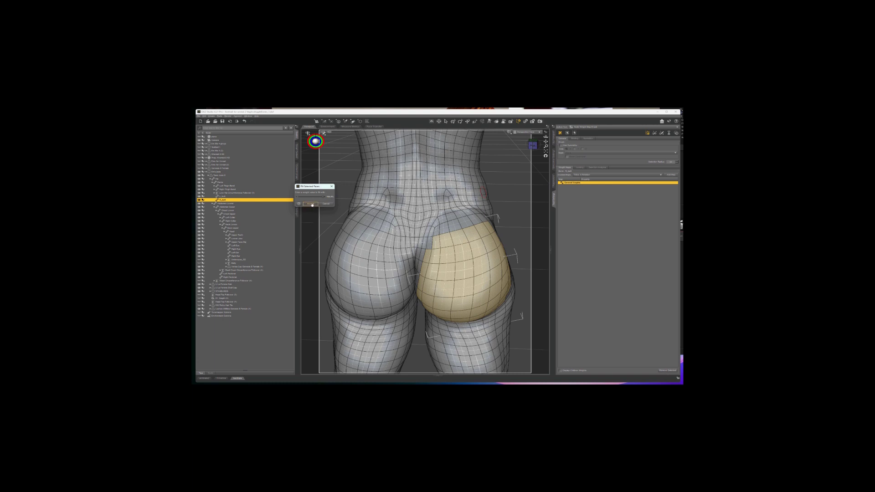
click(310, 204)
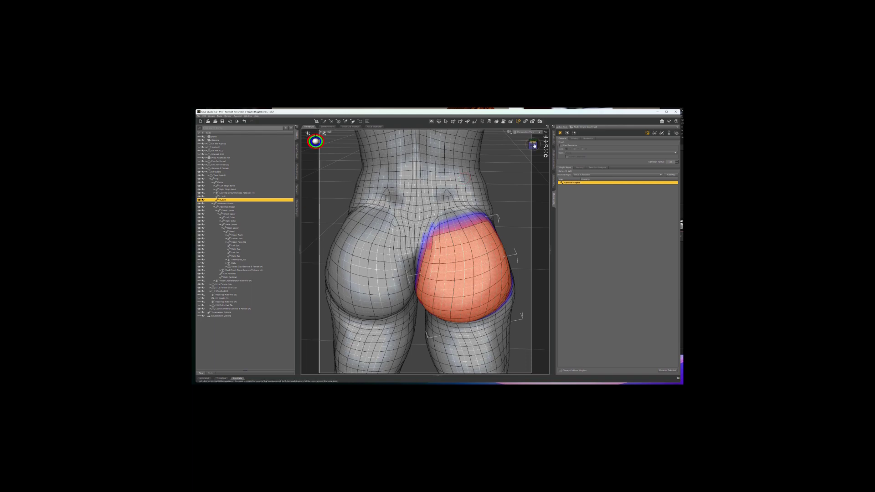
mouse_move(532, 145)
mouse_down()
mouse_move(511, 143)
mouse_move(534, 143)
mouse_up()
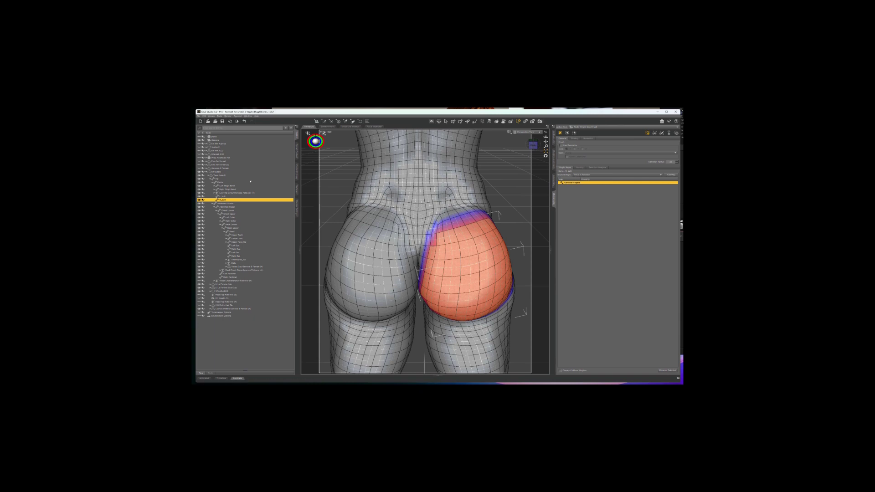
Step: Select the L_butt bone and select the L_butt face group's geometry for weighting
click(228, 196)
right_click(355, 245)
mouse_move(369, 263)
click(392, 274)
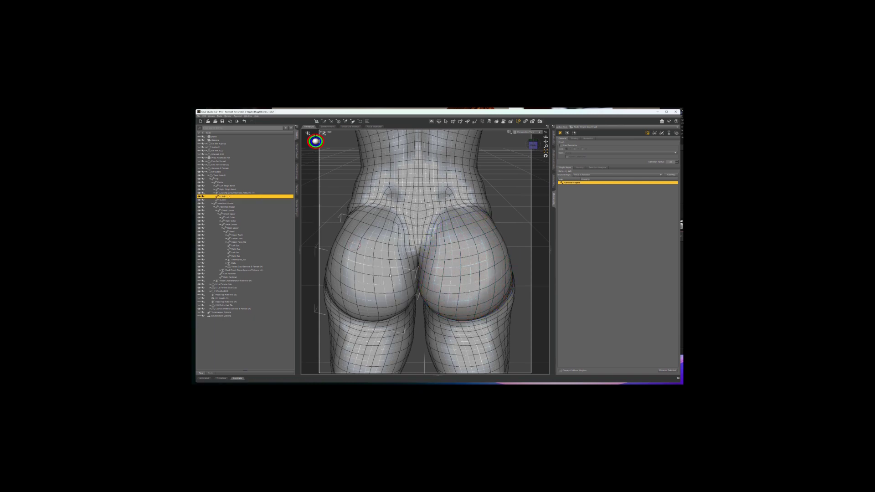
right_click(369, 252)
mouse_move(405, 284)
mouse_move(437, 285)
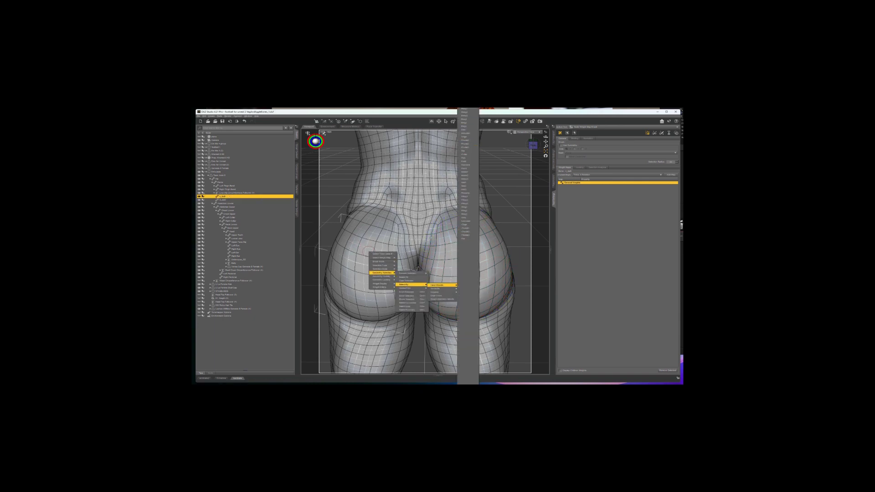
click(467, 228)
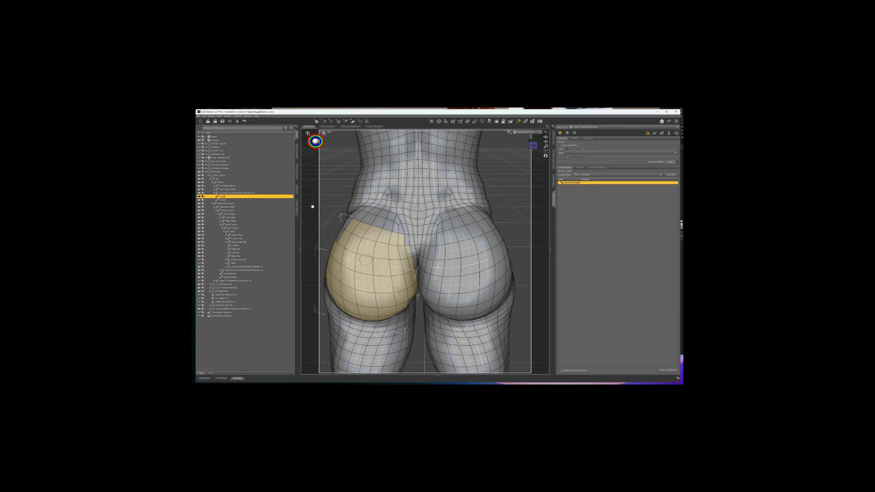
Step: Fill the selected left buttock faces with weight on the L_butt bone's map and clear the geometry selection
click(361, 235)
right_click(366, 247)
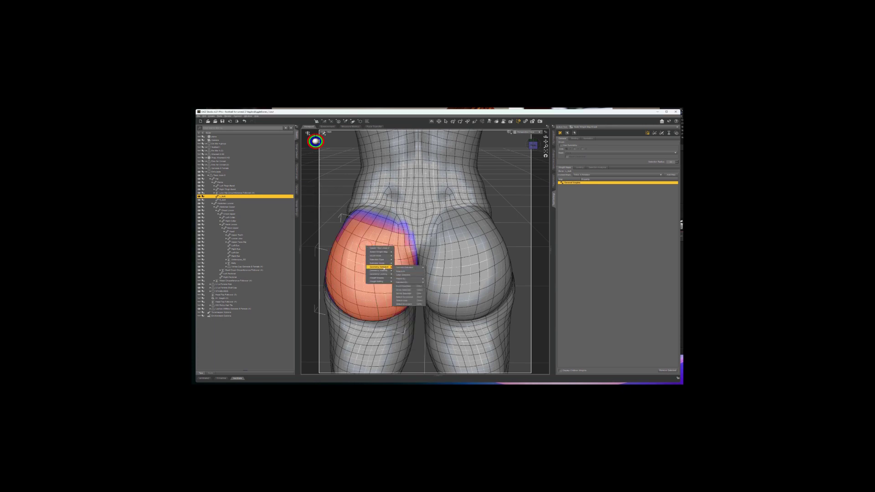
click(403, 275)
scroll(412, 213, up, 3)
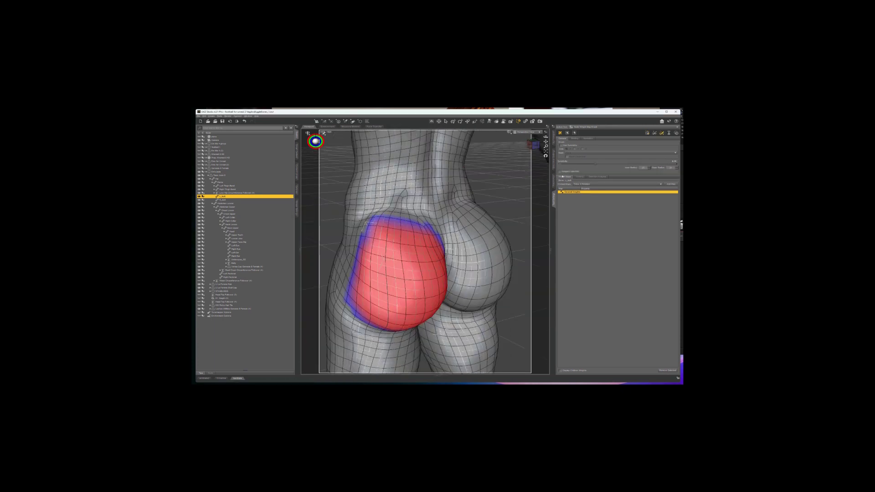
Step: Test the L_butt bone's deformation with its transform parameters and undo the test changes
click(554, 182)
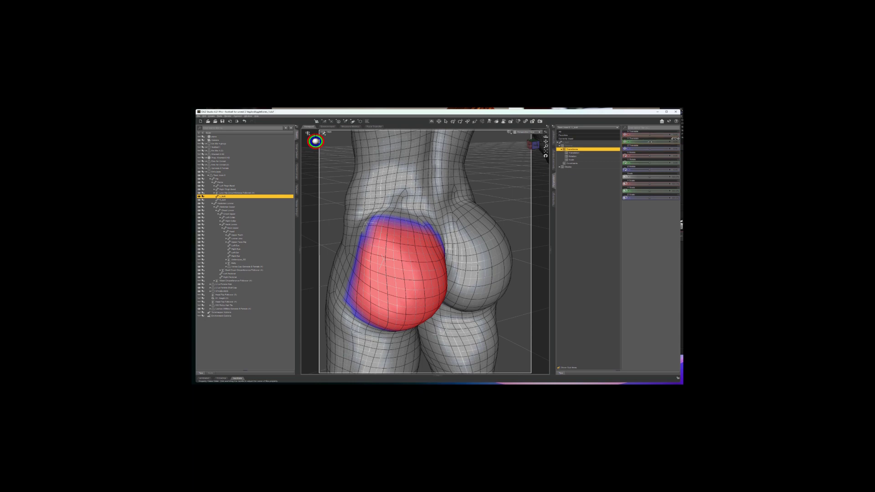
drag(648, 142, 663, 162)
key(ctrl+z)
key(ctrl+z)
key(ctrl+z)
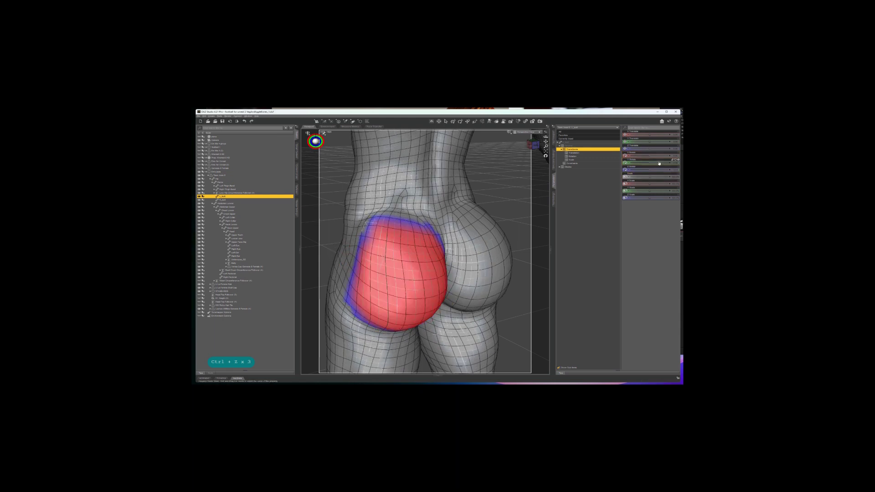
Step: Smooth the upper, inner and outer borders of the L_butt bone's weight map with the weight brush
drag(531, 145, 554, 198)
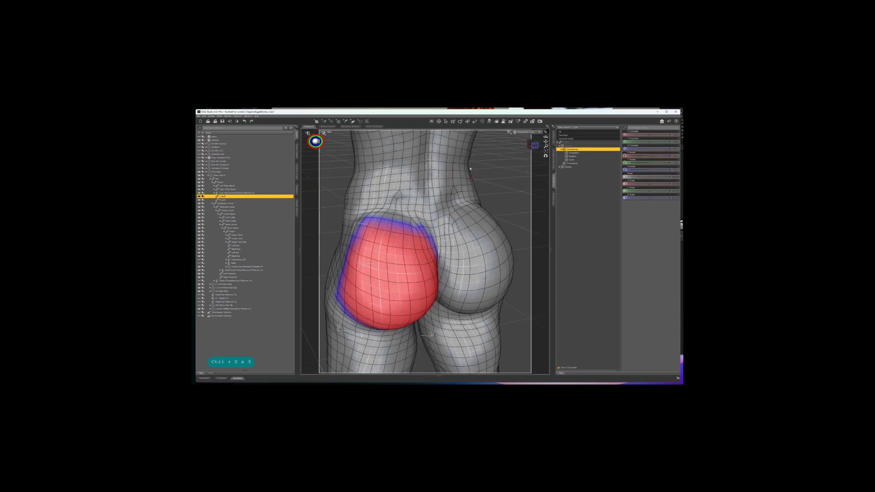
drag(530, 146, 555, 200)
click(554, 200)
drag(533, 147, 511, 150)
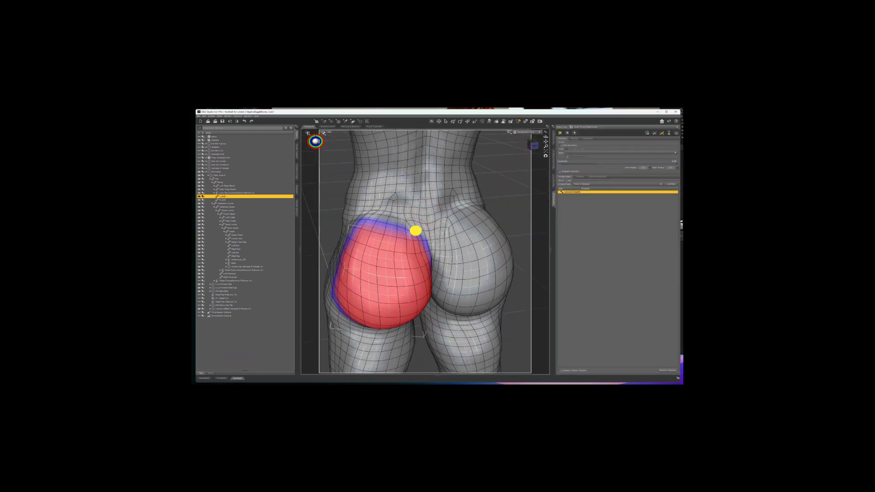
drag(416, 231, 359, 227)
drag(531, 144, 549, 147)
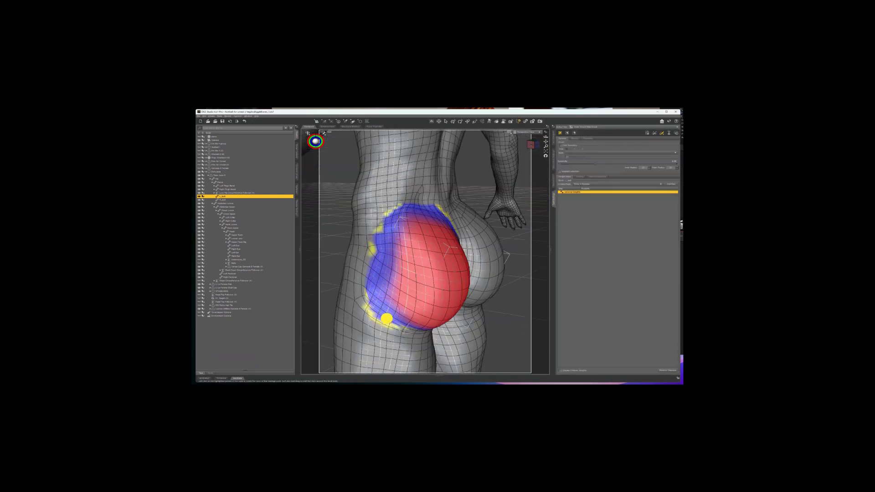
click(530, 145)
drag(532, 144, 533, 146)
Step: Select the R_butt bone and smooth the upper, outer and lower borders of its weight map
click(222, 200)
click(463, 211)
ctrl+alt+drag(462, 211, 455, 219)
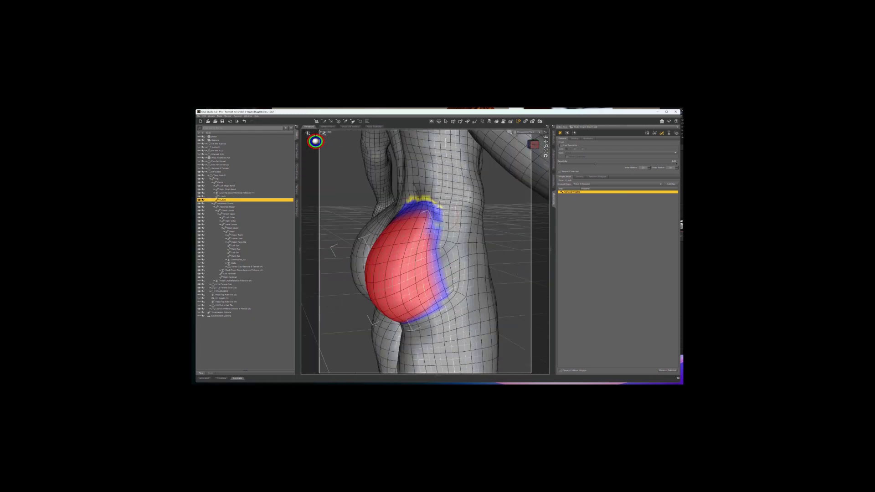
click(532, 144)
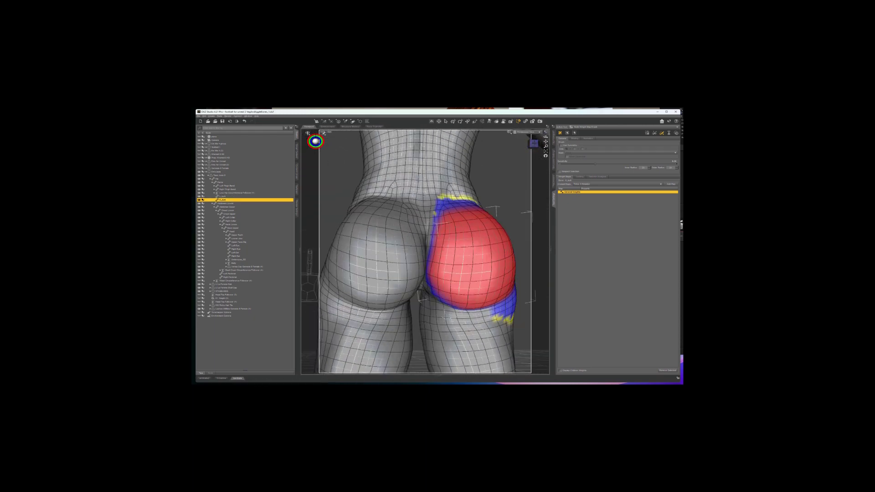
drag(454, 310, 435, 295)
Step: Alternate between the L_butt and R_butt bones and smooth the remaining hard borders of both weight maps
click(222, 196)
drag(532, 144, 532, 145)
click(223, 199)
click(223, 196)
click(222, 200)
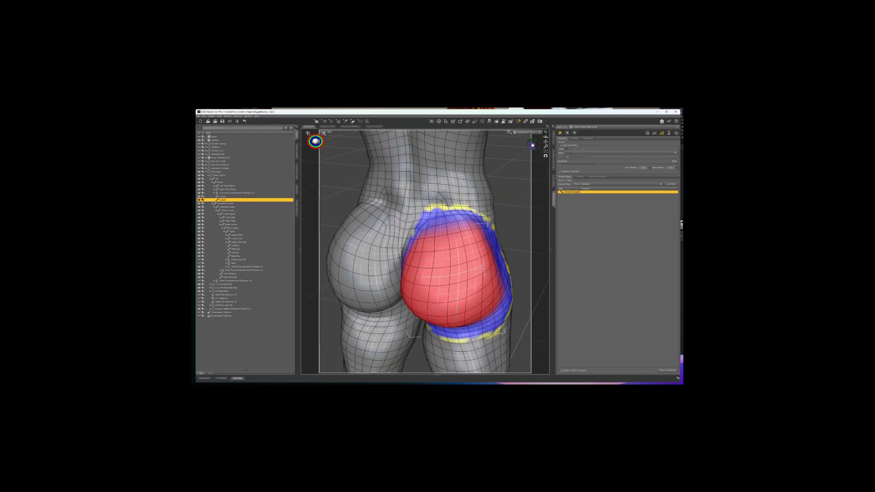
Step: Raise the R_butt bone with Y Translate and smooth the weights along the right buttock's upper edge
click(553, 181)
drag(650, 141, 661, 141)
drag(533, 144, 533, 144)
alt+drag(497, 223, 441, 242)
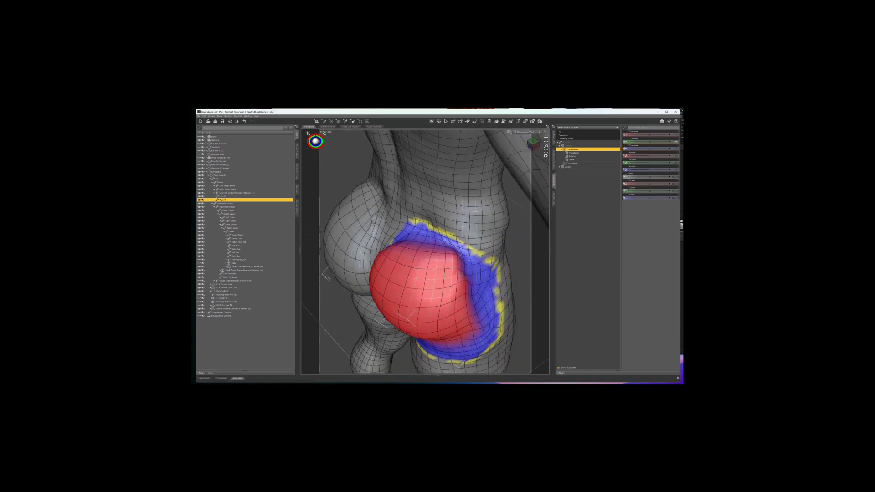
drag(532, 144, 535, 146)
Step: Raise the L_butt bone with Y Translate and smooth the weights along the left buttock's upper edge
click(227, 196)
drag(640, 142, 643, 142)
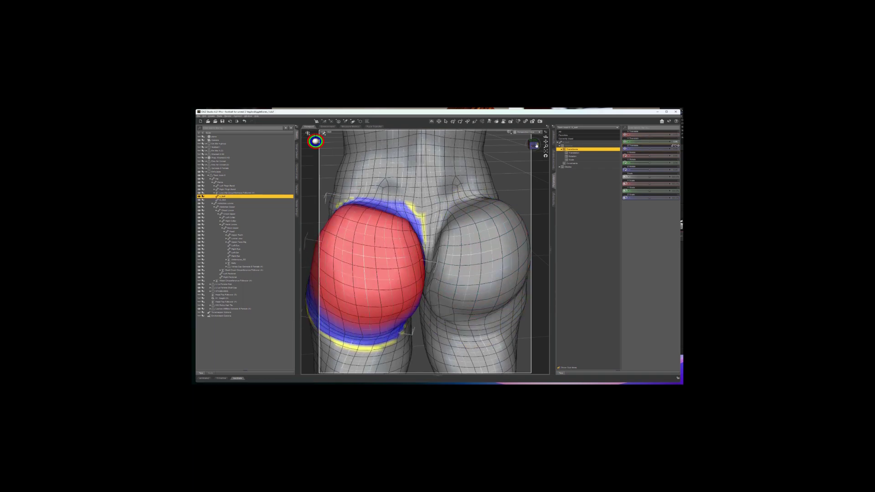
drag(533, 145, 533, 142)
alt+drag(349, 228, 345, 248)
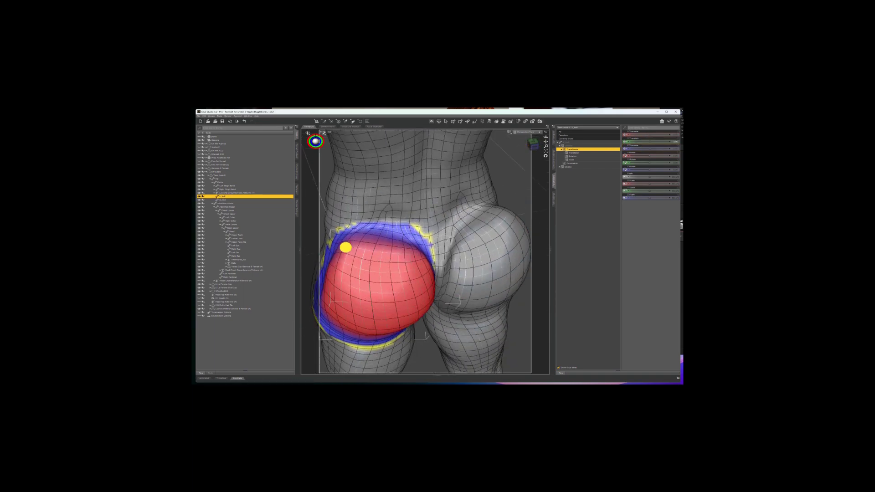
mouse_move(533, 144)
mouse_down()
mouse_move(524, 146)
mouse_move(538, 140)
mouse_up()
Step: Set Y Translate to -2 on both the R_butt and L_butt bones
click(222, 200)
click(673, 142)
text(-2)
key(Return)
click(222, 196)
click(673, 141)
text(-2)
key(Return)
Step: Smooth the lower weight borders of the R_butt and L_butt bones where the buttocks meet the thighs
click(248, 199)
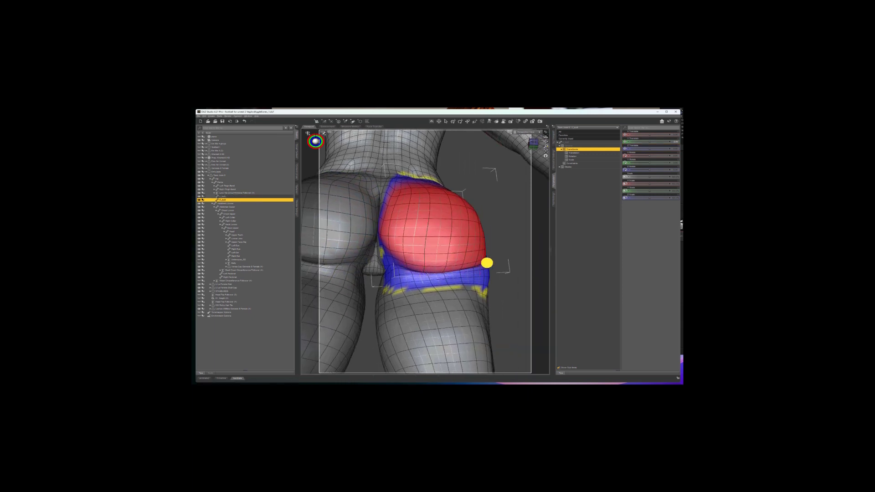
click(225, 196)
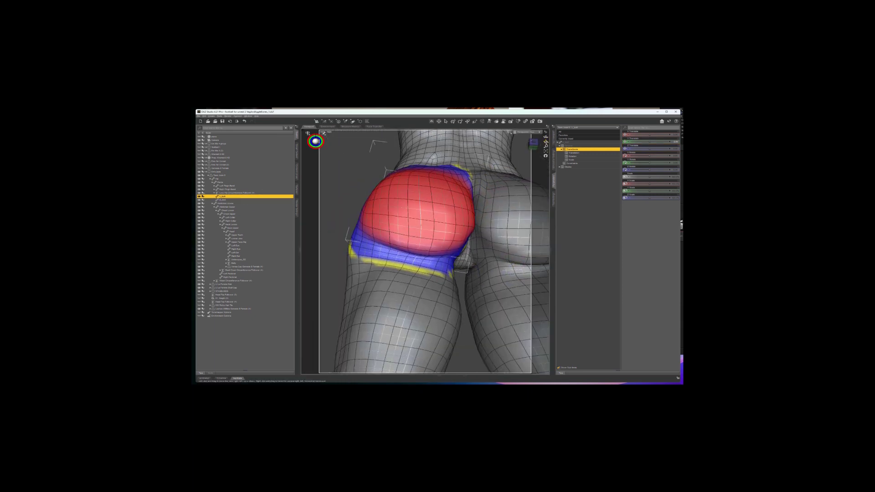
click(431, 250)
mouse_move(533, 144)
mouse_down()
mouse_move(541, 141)
mouse_move(533, 149)
mouse_up()
click(460, 263)
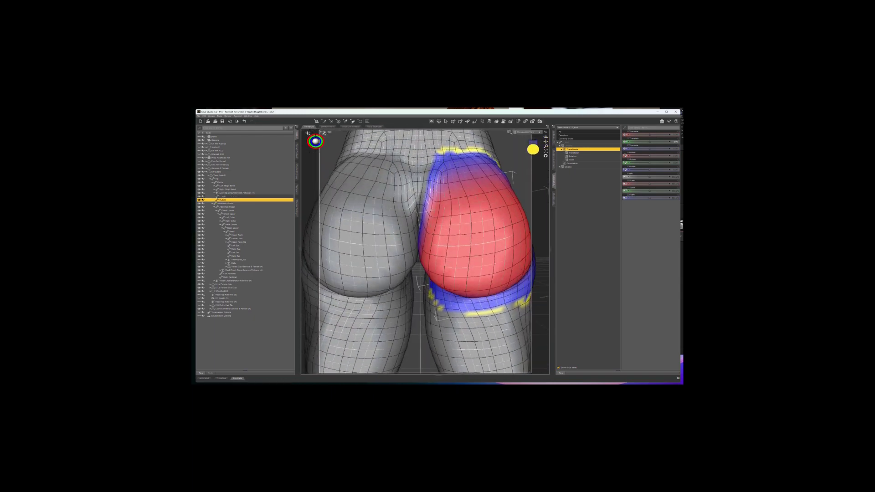
Step: Set Y Translate to -1 on the L_butt and R_butt bones and check the creases under both buttocks
click(225, 197)
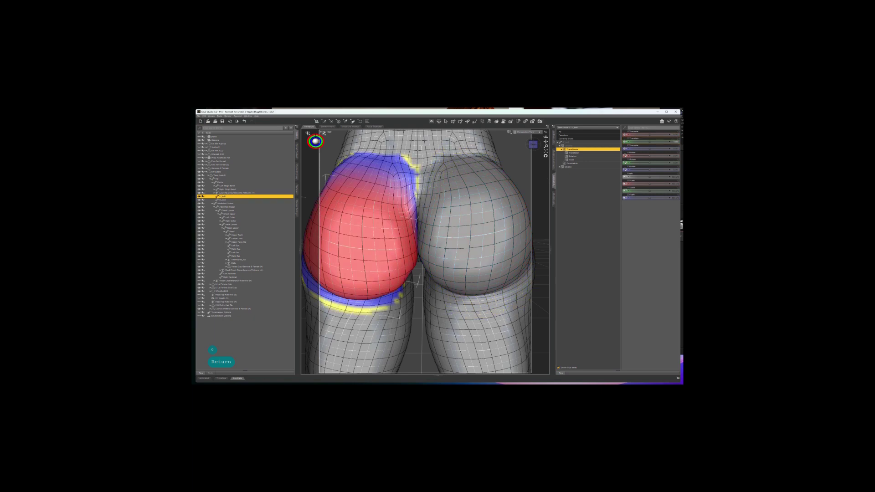
drag(649, 142, 649, 142)
click(673, 143)
text(-1)
key(Return)
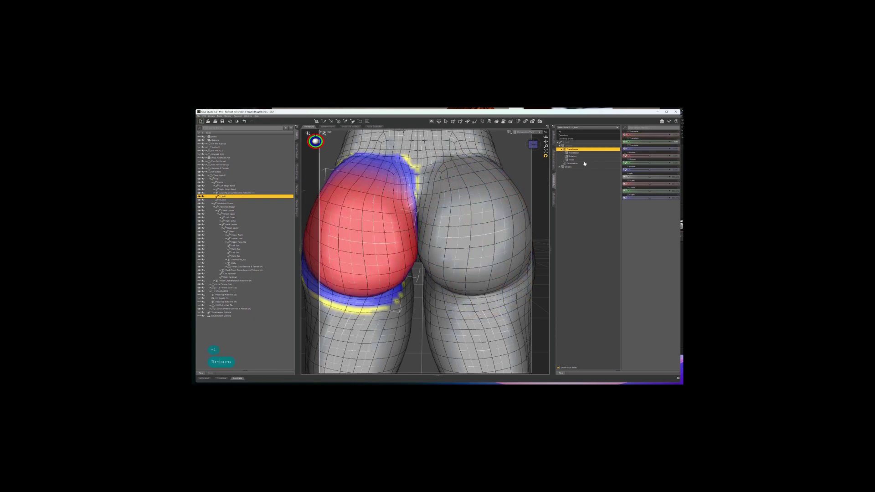
click(474, 221)
click(676, 142)
text(-1)
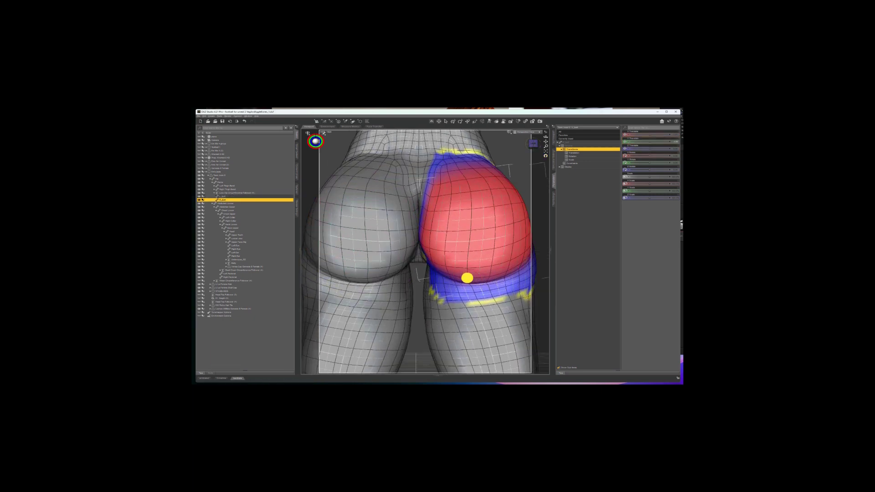
click(392, 272)
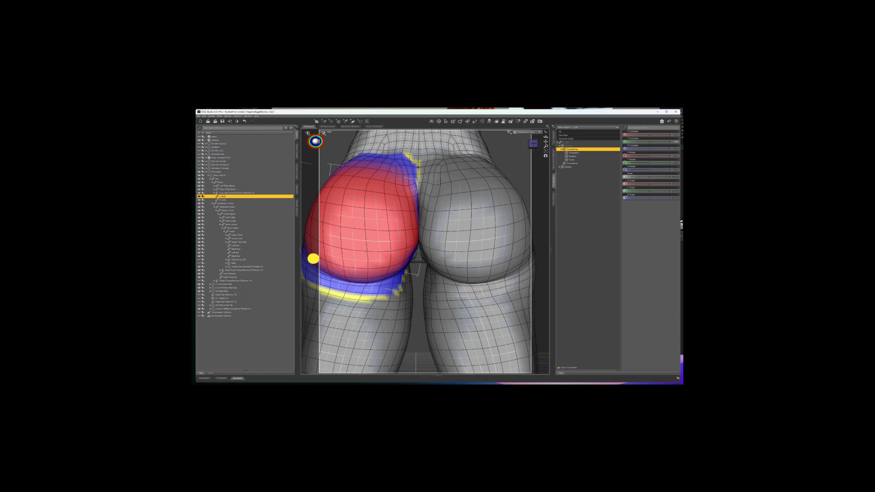
drag(533, 145, 533, 143)
Step: Reset Y Translate to 0 on the L_butt and R_butt bones
text(0)
key(Return)
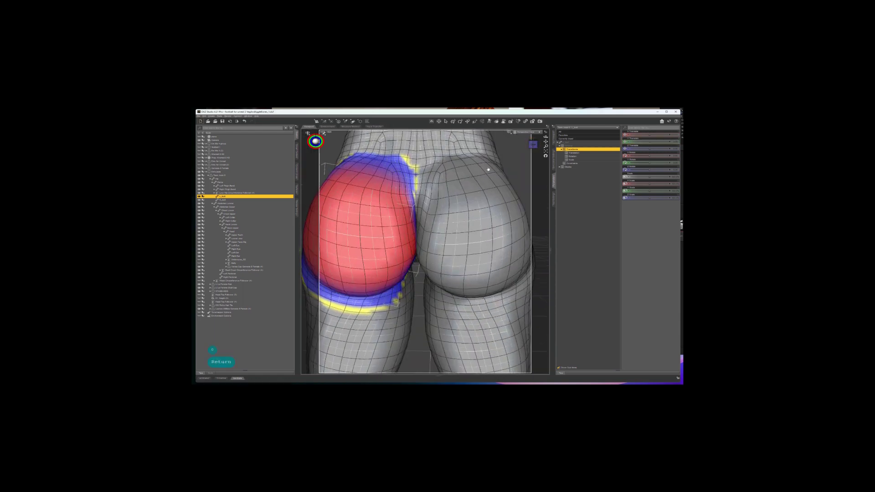
click(486, 169)
click(676, 141)
text(0)
key(Return)
Step: Move both buttock bones outward with X Translate at -2 on R_butt and 2 on L_butt
drag(650, 135, 649, 135)
drag(533, 144, 537, 145)
text(-2)
key(Return)
click(342, 219)
text(2)
key(Return)
Step: Smooth the weights along the outer sides of both buttocks on the L_butt and R_butt maps
click(553, 199)
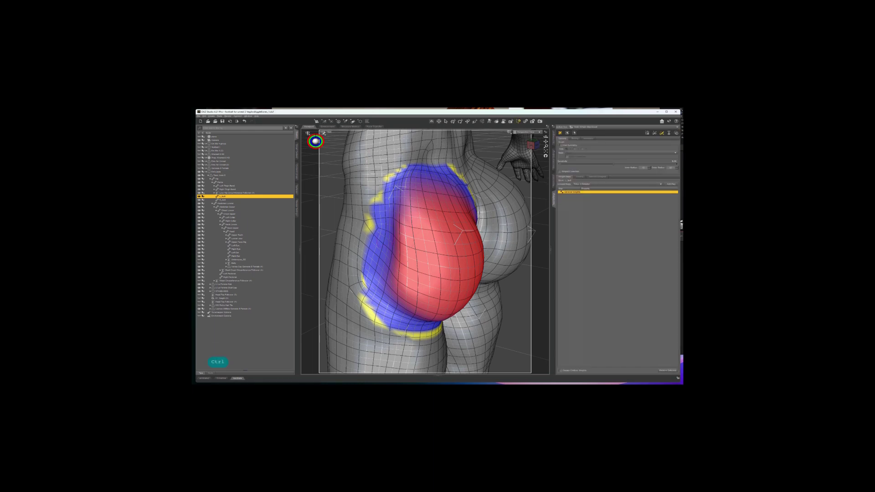
drag(406, 226, 402, 288)
drag(532, 144, 524, 145)
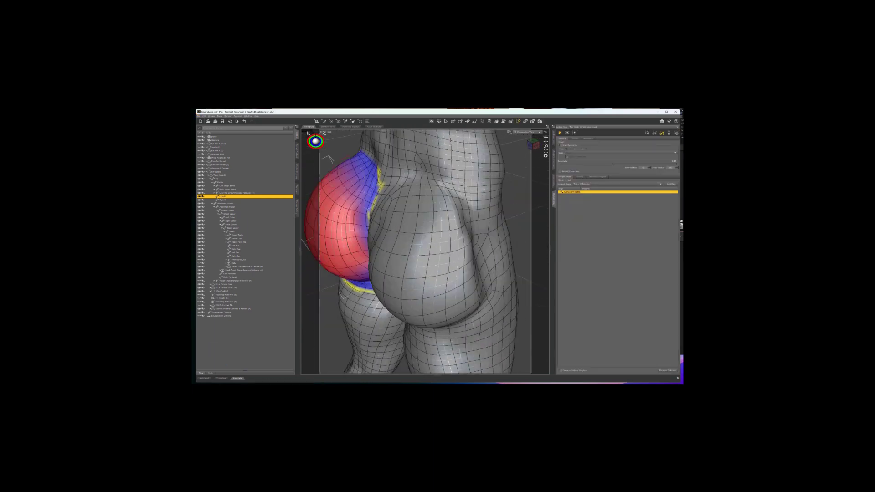
click(222, 199)
mouse_move(465, 227)
mouse_down()
mouse_move(478, 290)
mouse_move(458, 288)
mouse_up()
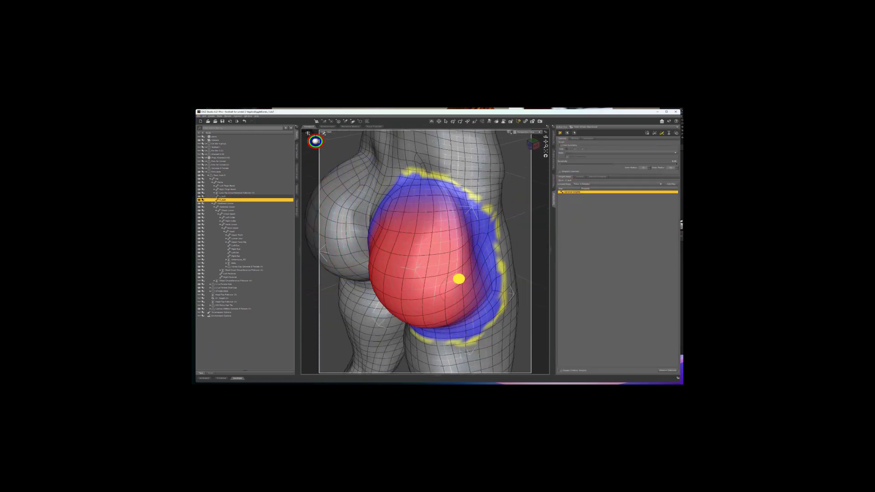
click(453, 231)
drag(393, 317, 394, 293)
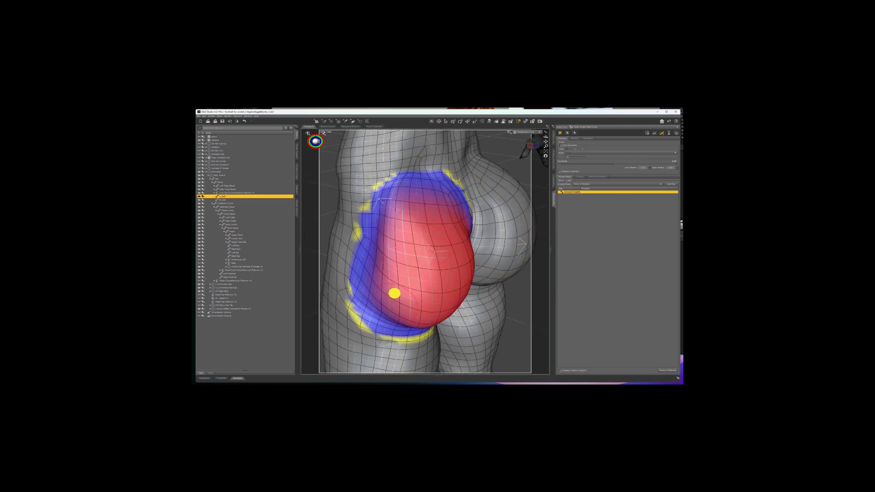
click(531, 144)
Step: Move both buttock bones inward with X Translate at -1 on L_butt and 1 on R_butt
click(554, 180)
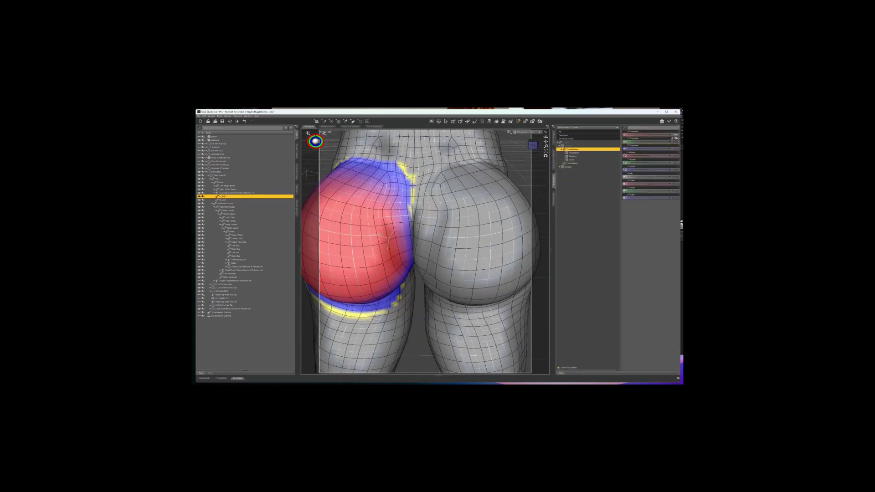
drag(659, 135, 649, 135)
click(675, 134)
text(-1)
key(Return)
click(222, 200)
text(1)
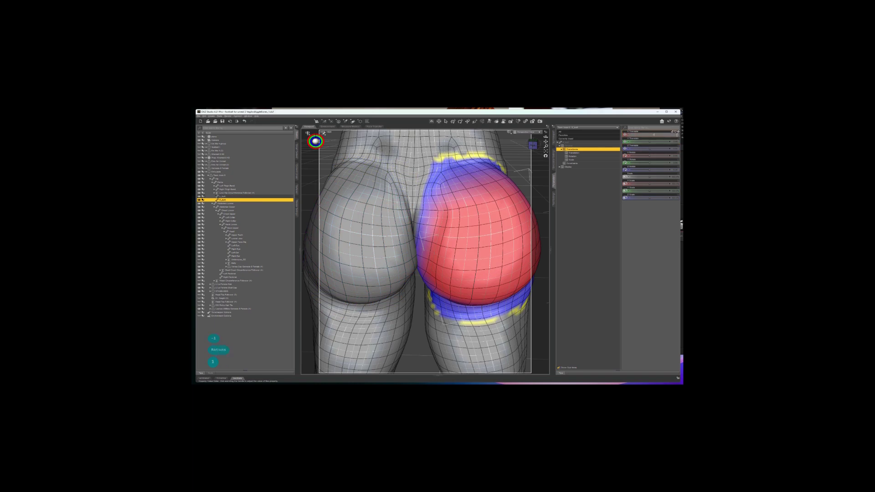
key(Return)
Step: Smooth the weights along the inner sides of both buttocks on the R_butt and L_butt maps
drag(536, 145, 531, 146)
mouse_move(444, 197)
mouse_down()
mouse_move(450, 219)
mouse_move(440, 264)
mouse_up()
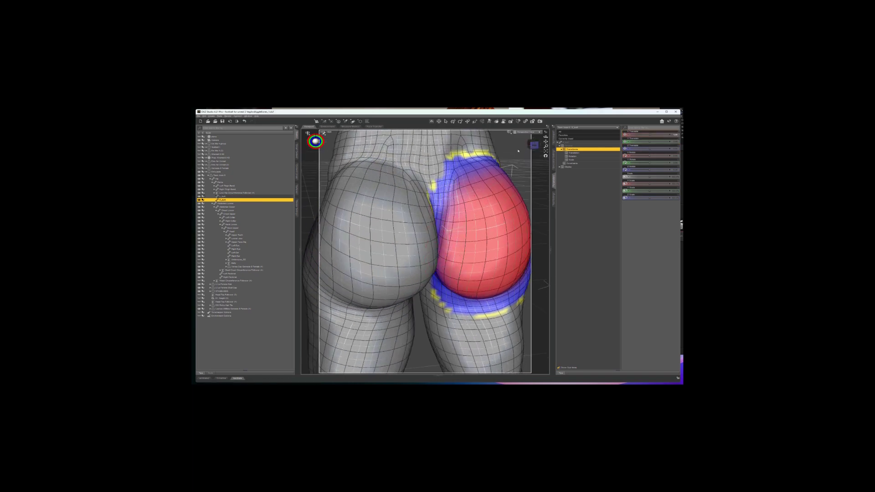
drag(531, 144, 524, 144)
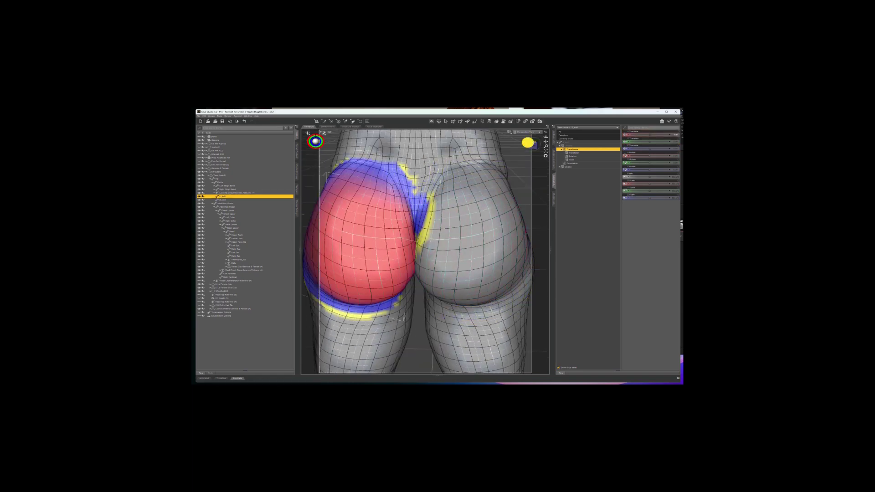
mouse_move(405, 201)
mouse_down()
mouse_move(400, 250)
mouse_move(410, 278)
mouse_up()
drag(530, 143, 532, 148)
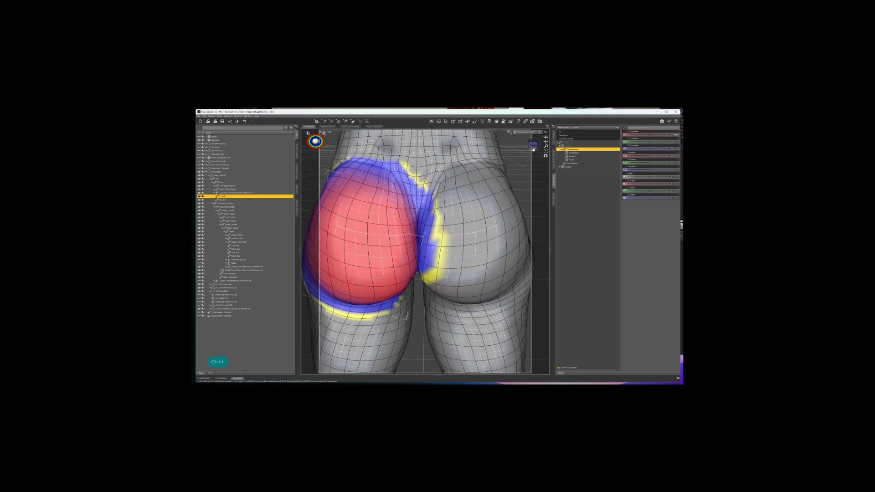
Step: Undo the last two changes to the inner buttock weights and redo one of them
key(ctrl+z)
key(ctrl+z)
key(ctrl+y)
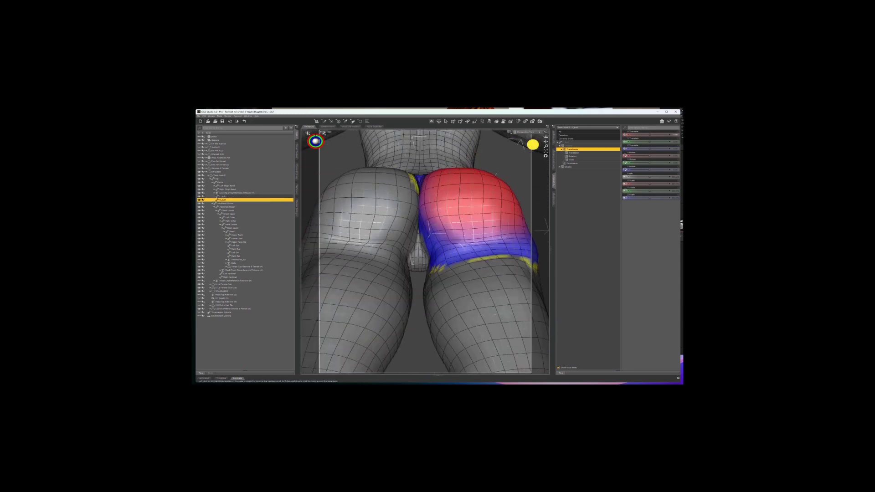
Step: Reset X Translate to 0 on both buttock bones and leave the weight brush
text(0)
key(Return)
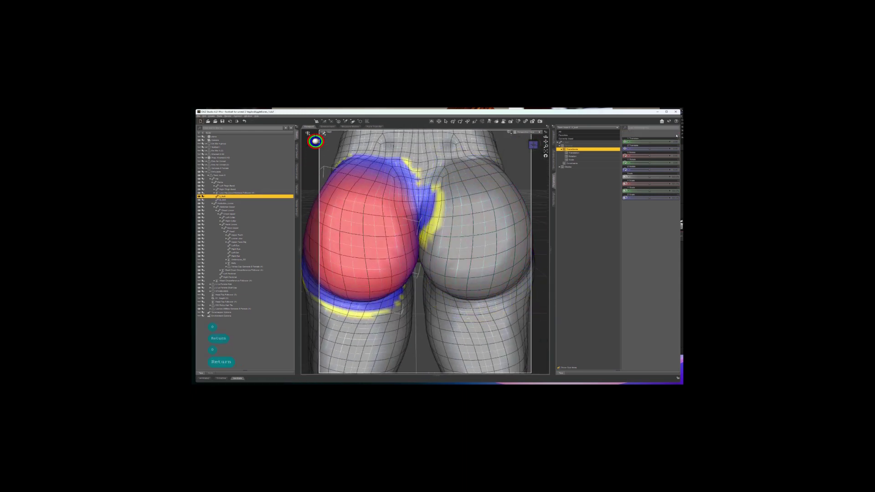
scroll(527, 147, down, 3)
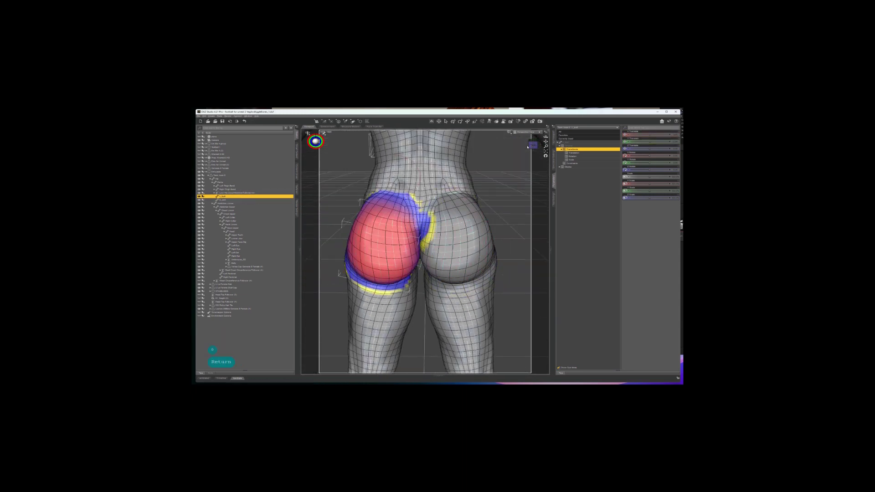
click(453, 121)
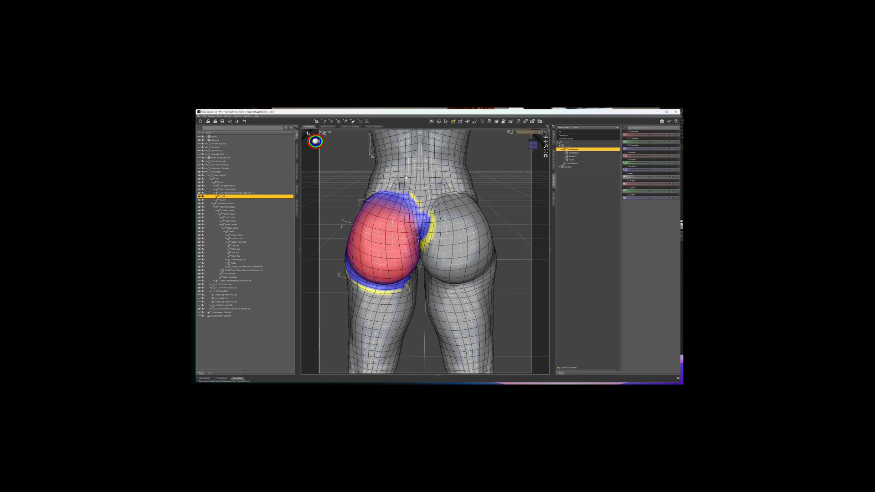